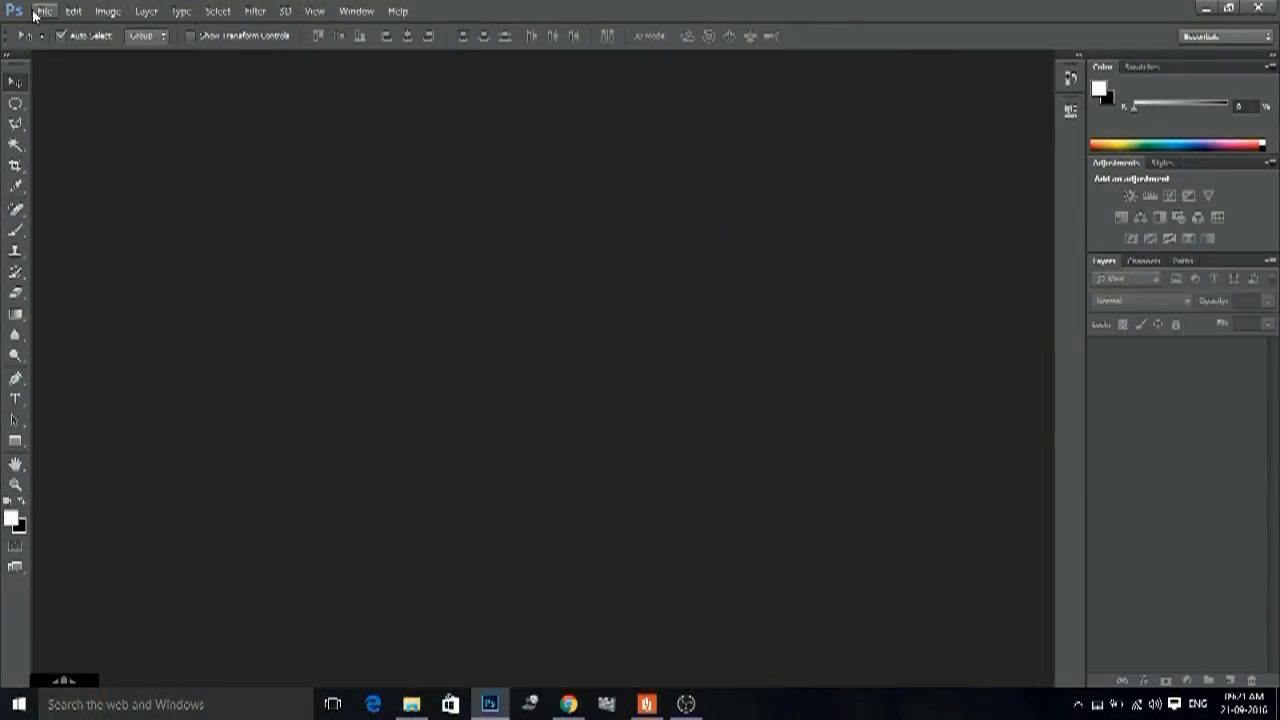
# Open the chocolate-brown-hair-girl wallpaper portrait from the Desktop folder
pyautogui.click(43, 12)
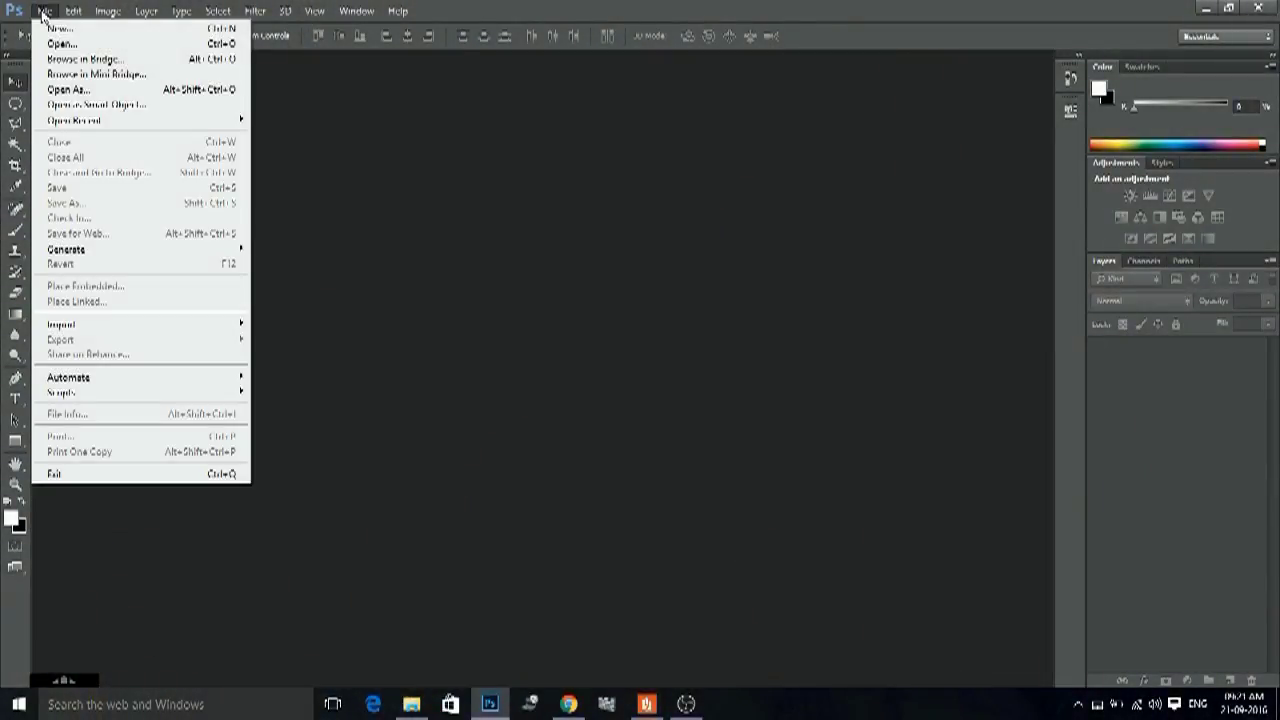
pyautogui.click(53, 42)
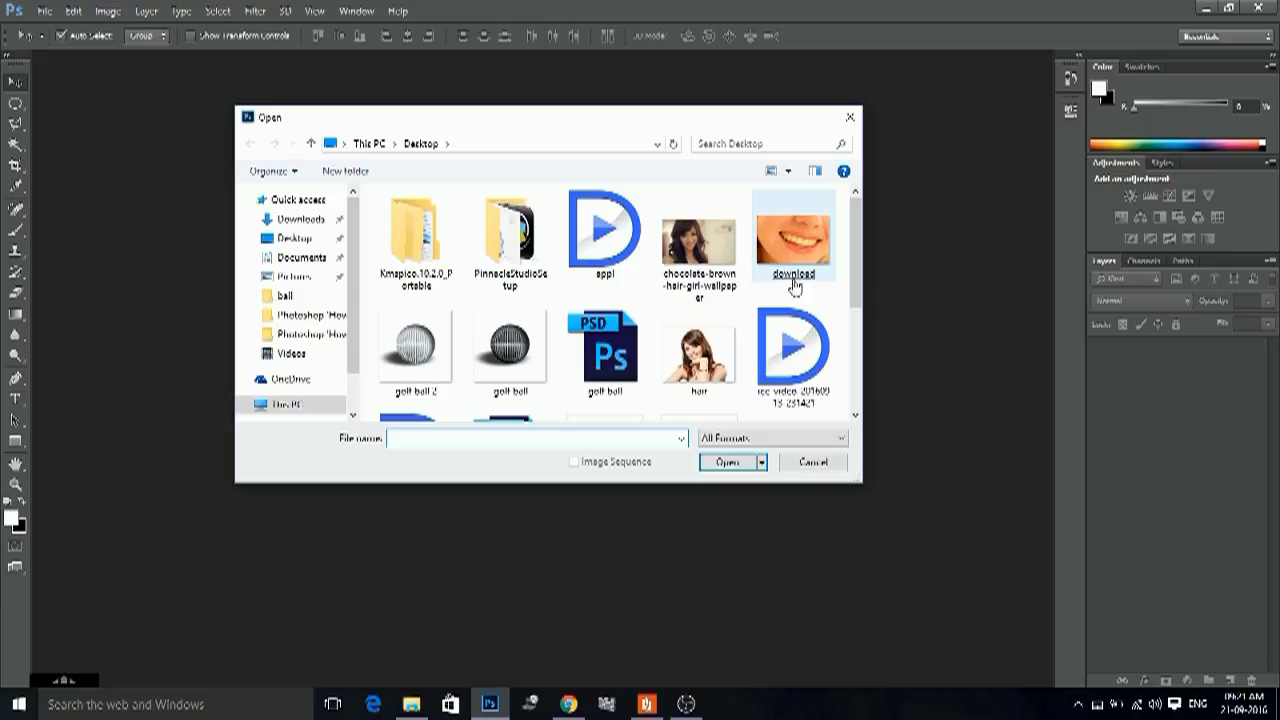
pyautogui.doubleClick(686, 256)
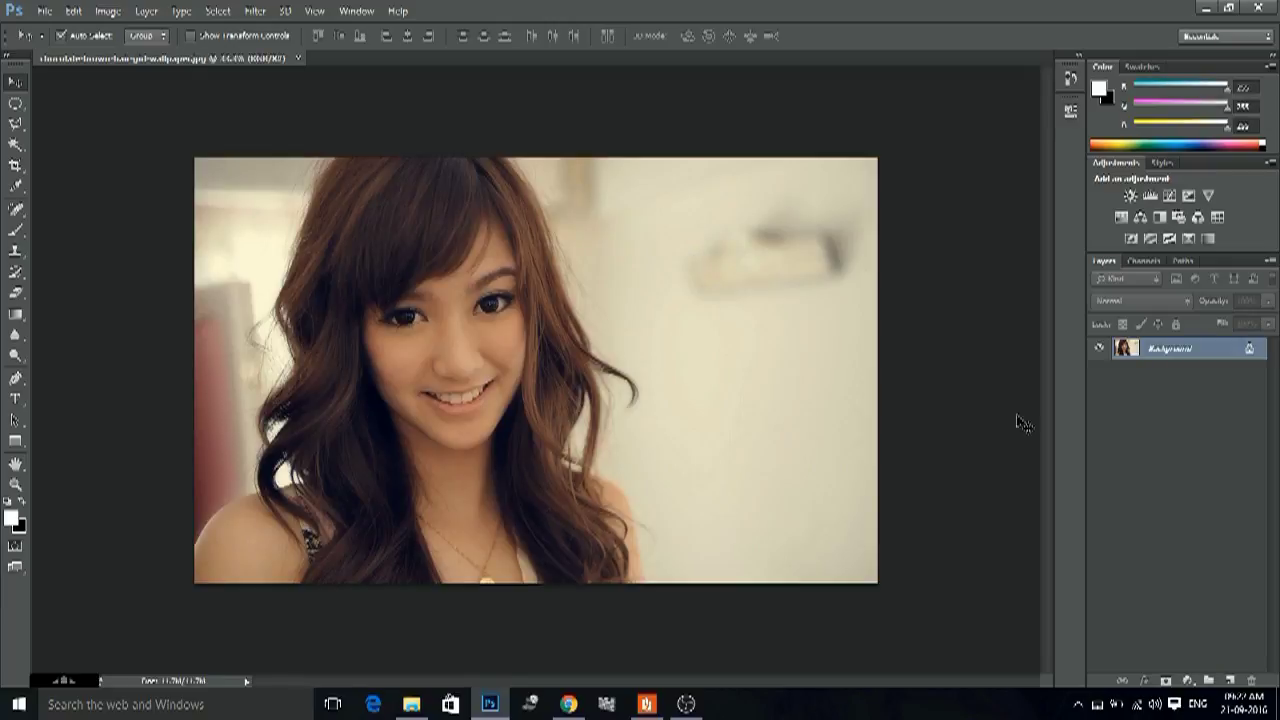
# Unlock the Background into Layer 0, then zoom in and centre the view on the smiling mouth
pyautogui.click(1249, 349)
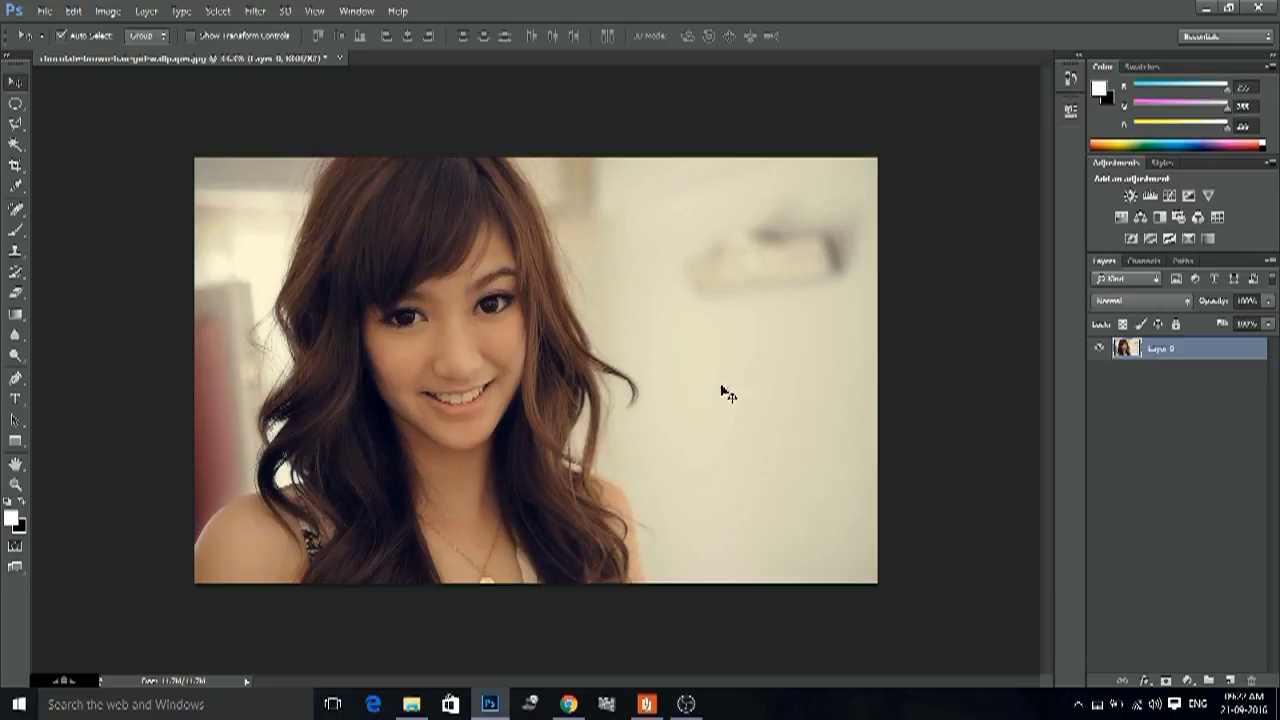
pyautogui.scroll(1, 710, 405)
pyautogui.scroll(1, 694, 408)
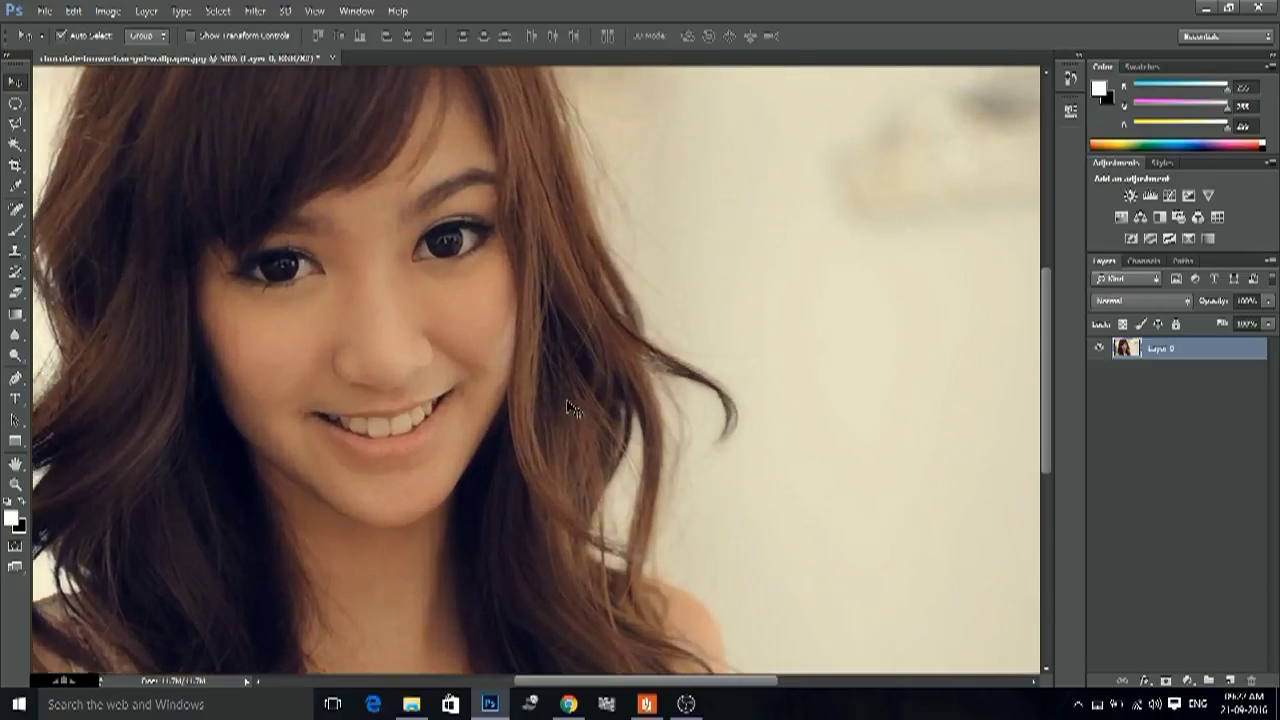
pyautogui.scroll(2, 600, 415)
pyautogui.scroll(1, 534, 423)
pyautogui.scroll(1, 515, 432)
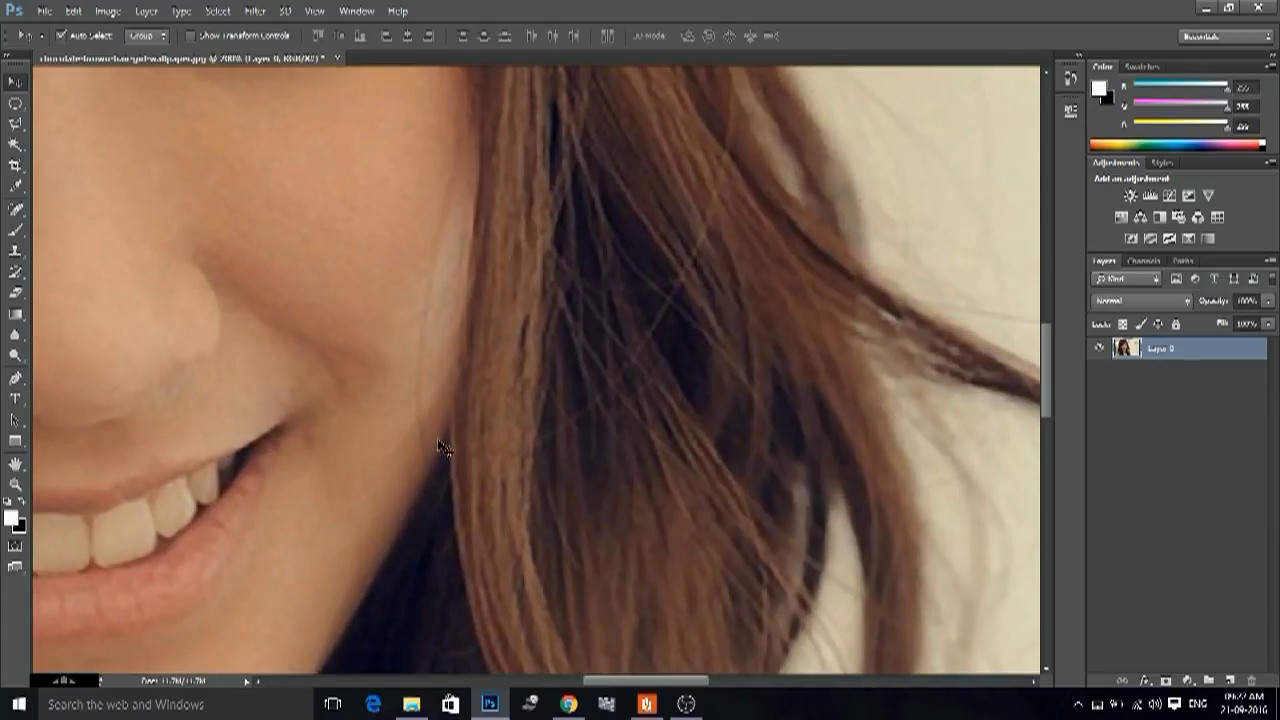
pyautogui.scroll(1, 443, 445)
pyautogui.moveTo(640, 391)
pyautogui.mouseDown()
pyautogui.moveTo(755, 325)
pyautogui.moveTo(766, 286)
pyautogui.mouseUp()
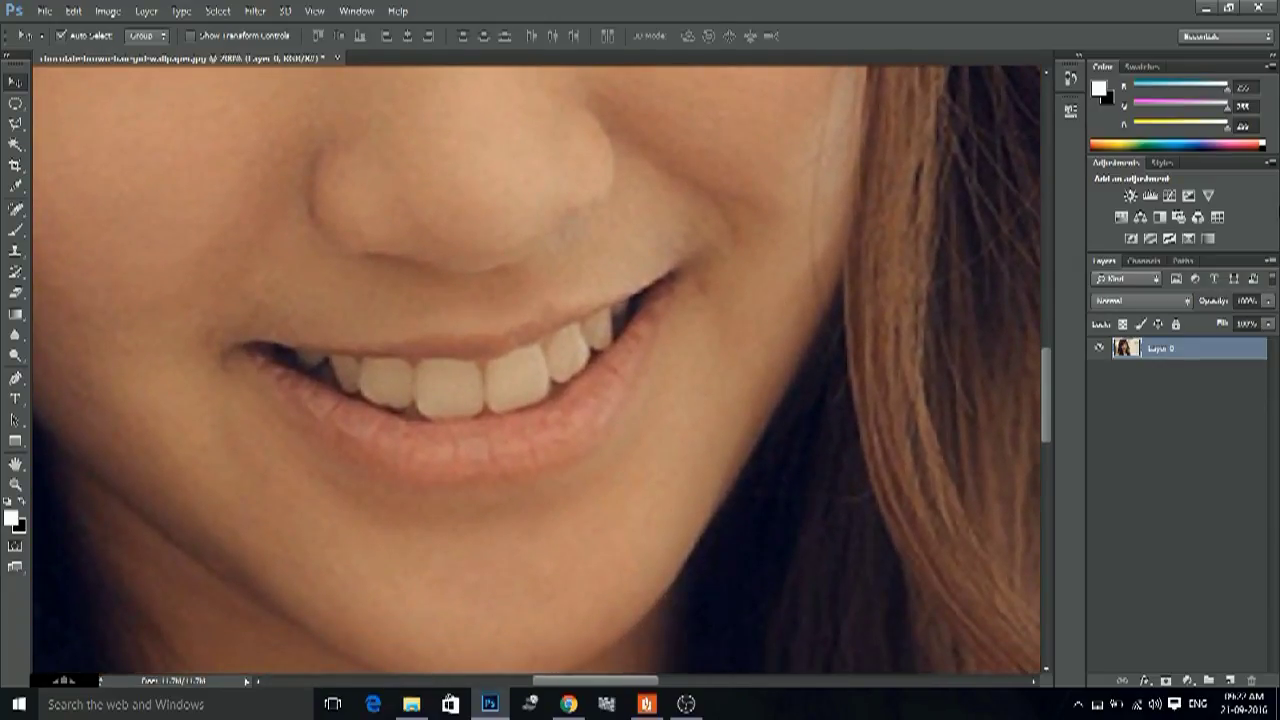
# Lasso-select the teeth along the inner lip line and bring up the adjustment layer list
pyautogui.click(15, 123)
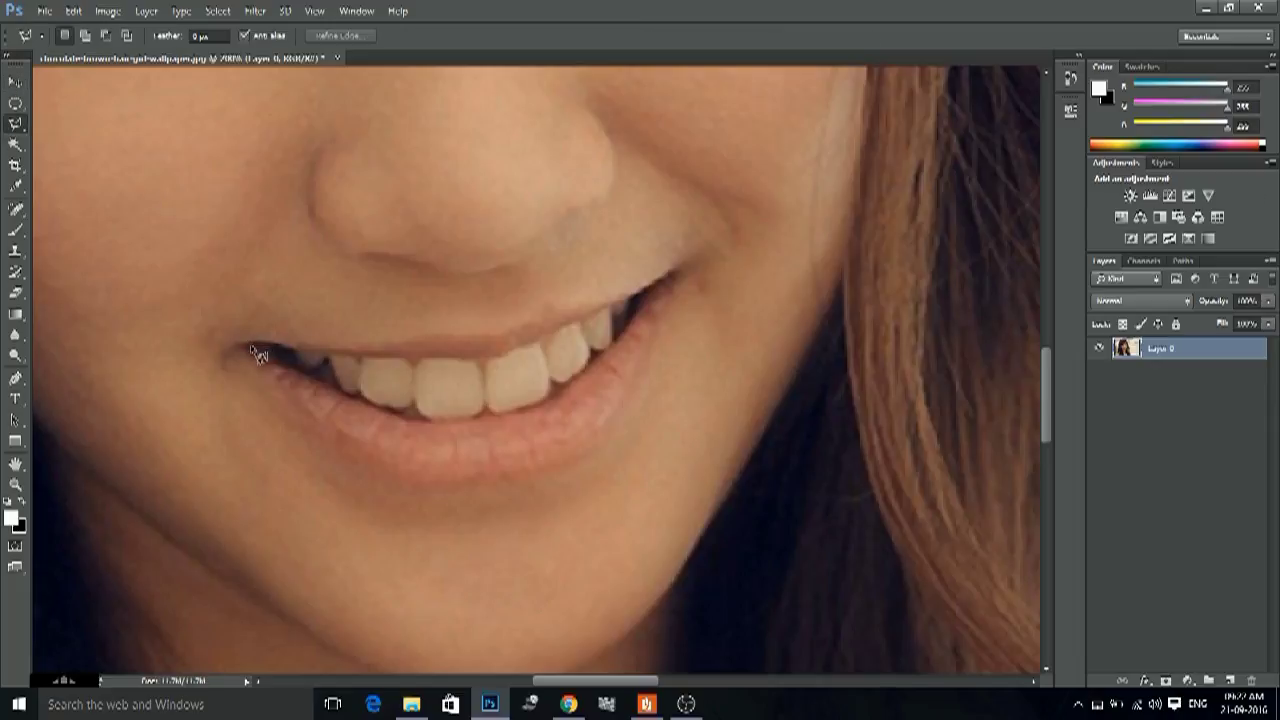
pyautogui.moveTo(250, 346)
pyautogui.mouseDown()
pyautogui.moveTo(543, 345)
pyautogui.moveTo(666, 290)
pyautogui.moveTo(600, 394)
pyautogui.moveTo(488, 431)
pyautogui.moveTo(371, 430)
pyautogui.moveTo(265, 362)
pyautogui.mouseUp()
pyautogui.moveTo(255, 356); pyautogui.dragTo(253, 353)
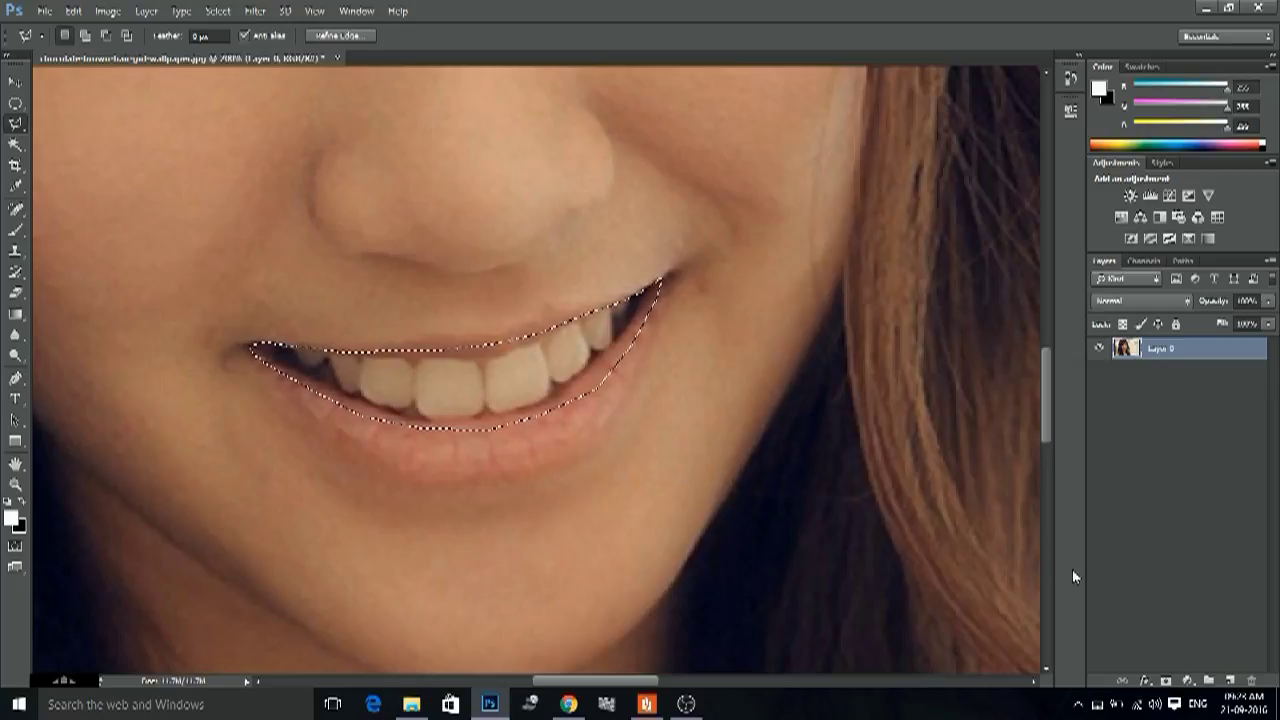
pyautogui.click(1187, 680)
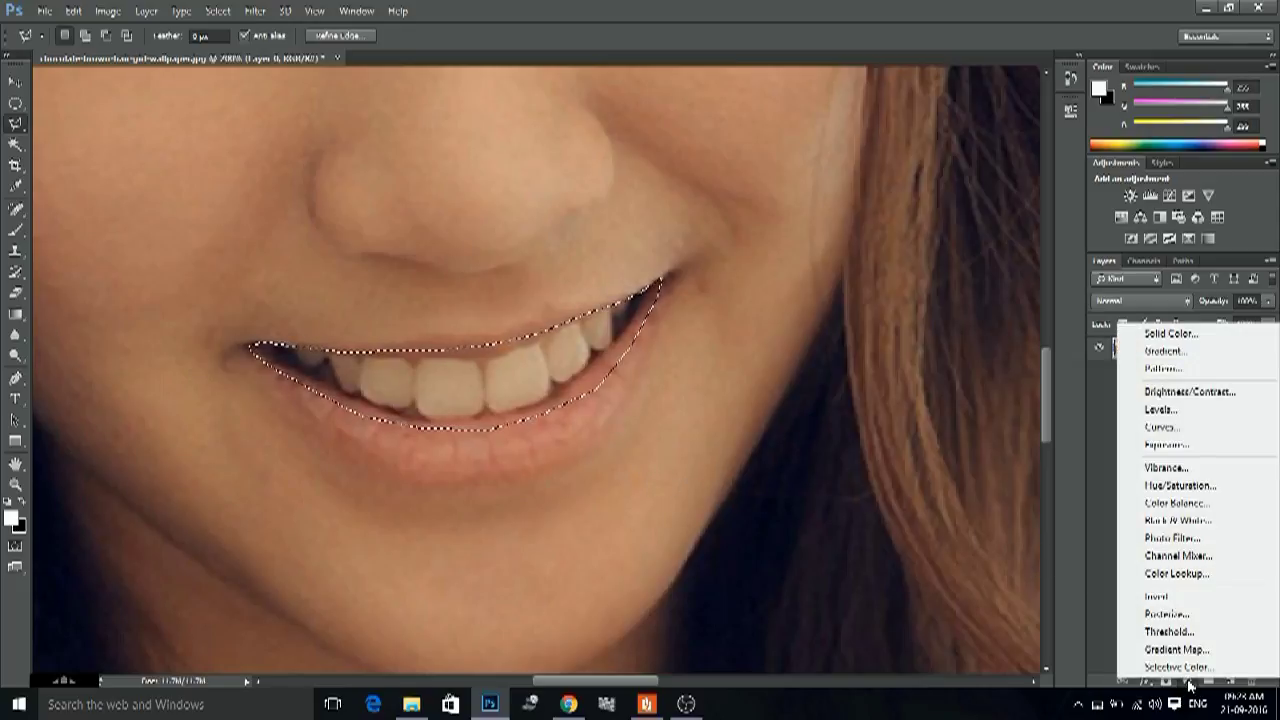
# Add a Hue/Saturation adjustment layer and drop the Yellows saturation to -100
pyautogui.click(1220, 486)
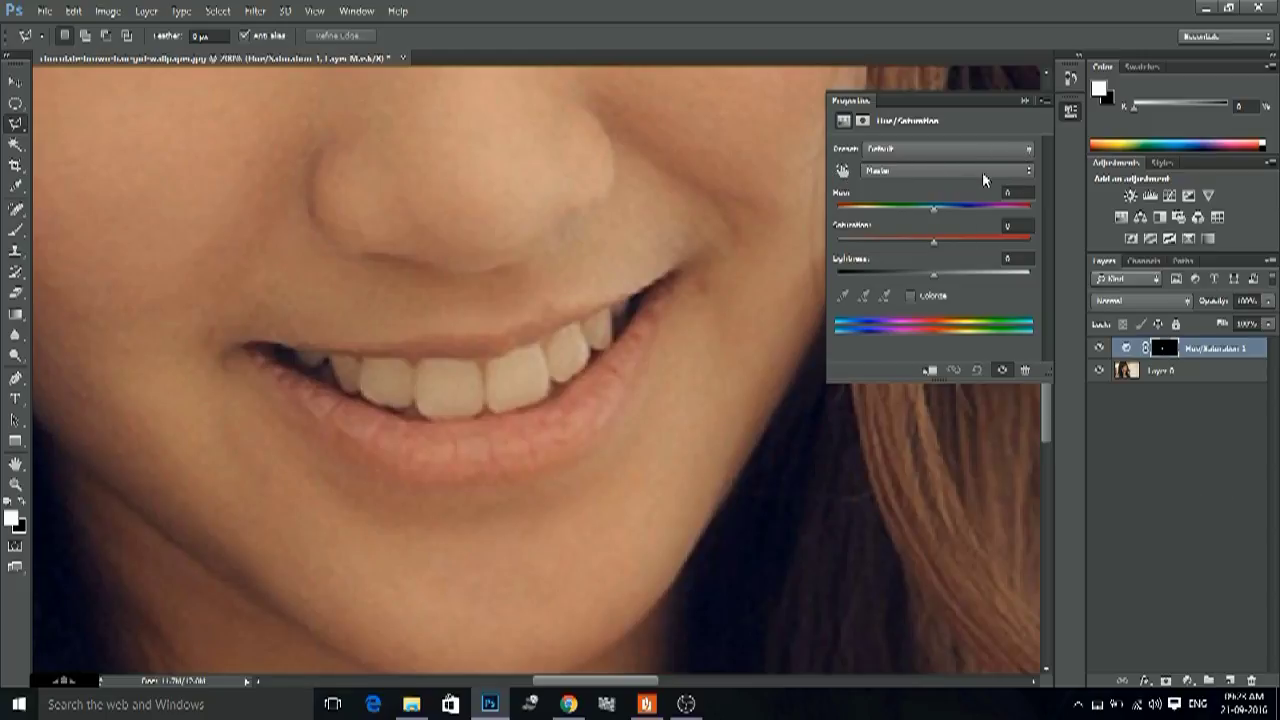
pyautogui.click(1021, 170)
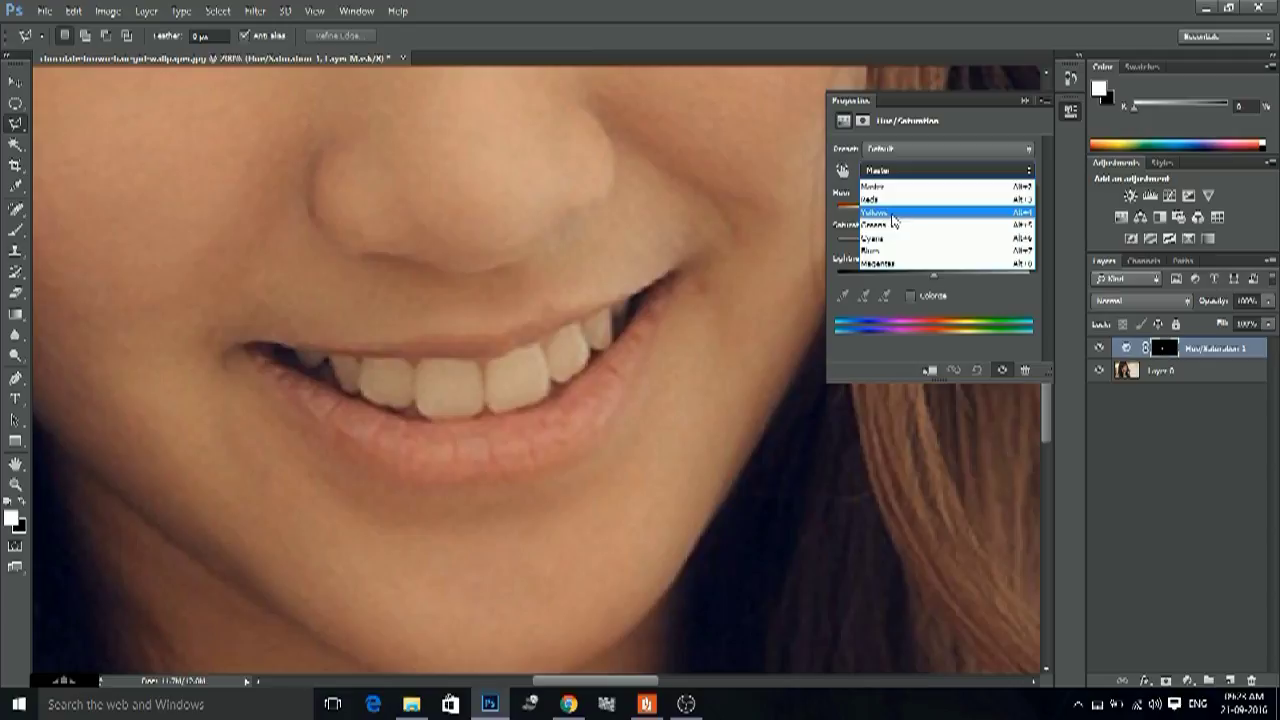
pyautogui.click(896, 213)
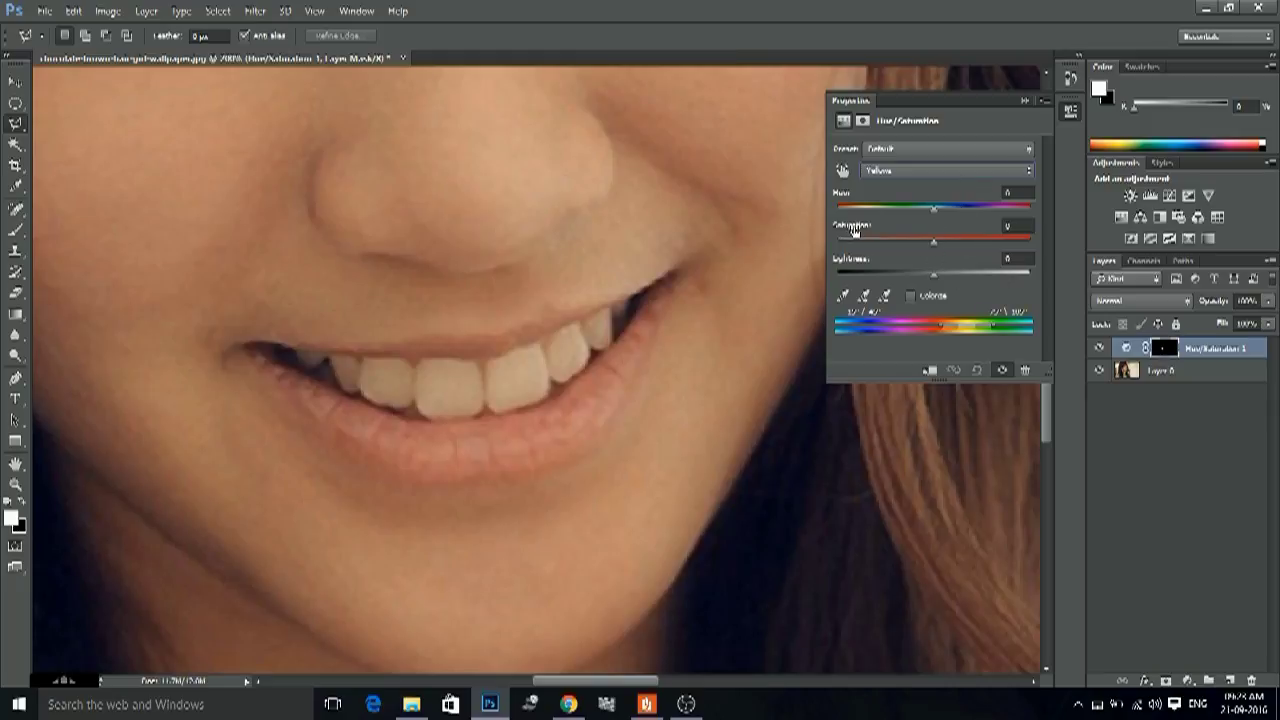
pyautogui.moveTo(866, 228); pyautogui.dragTo(776, 226)
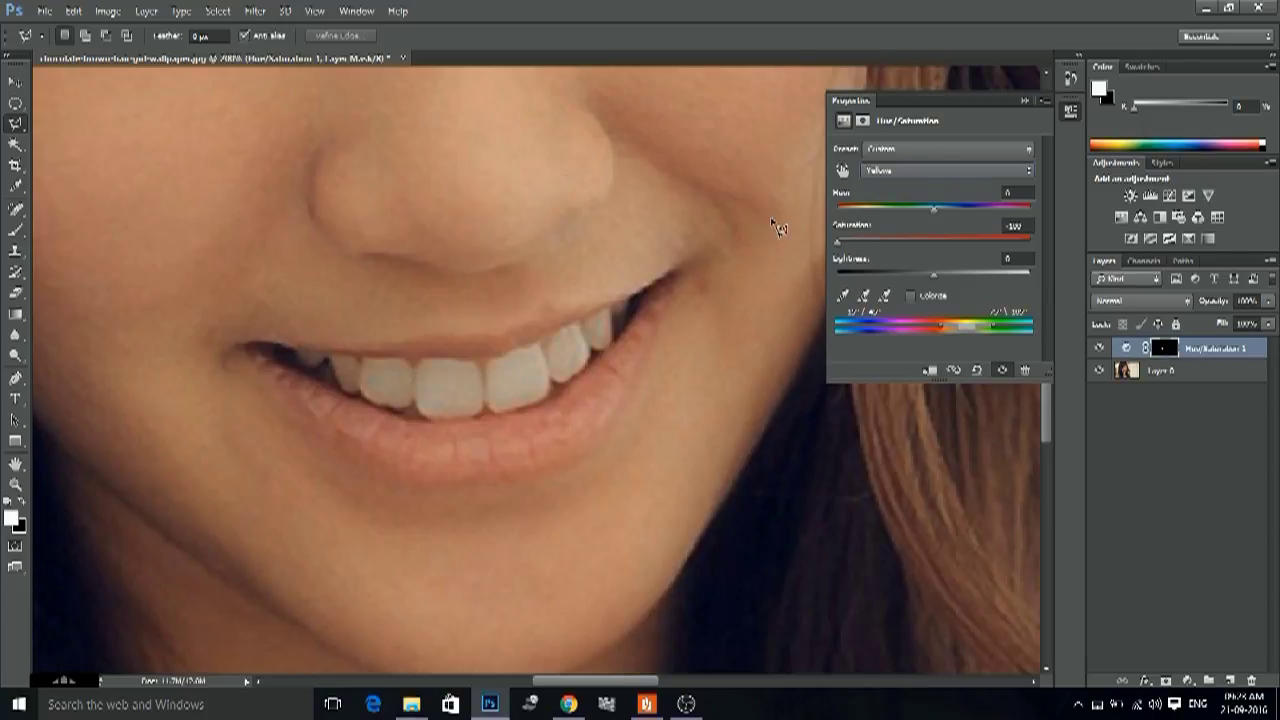
# Recheck the Yellows -100 setting, then return the edit range to Master
pyautogui.press('Up')
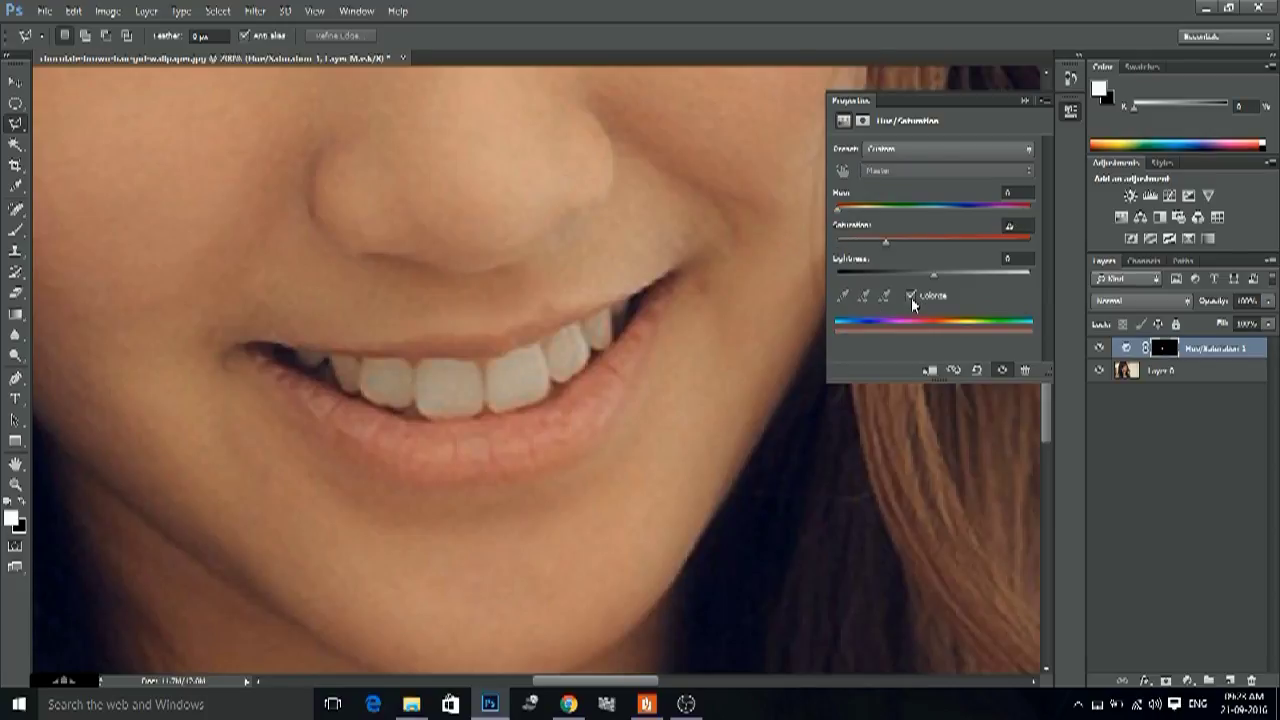
pyautogui.press('Up')
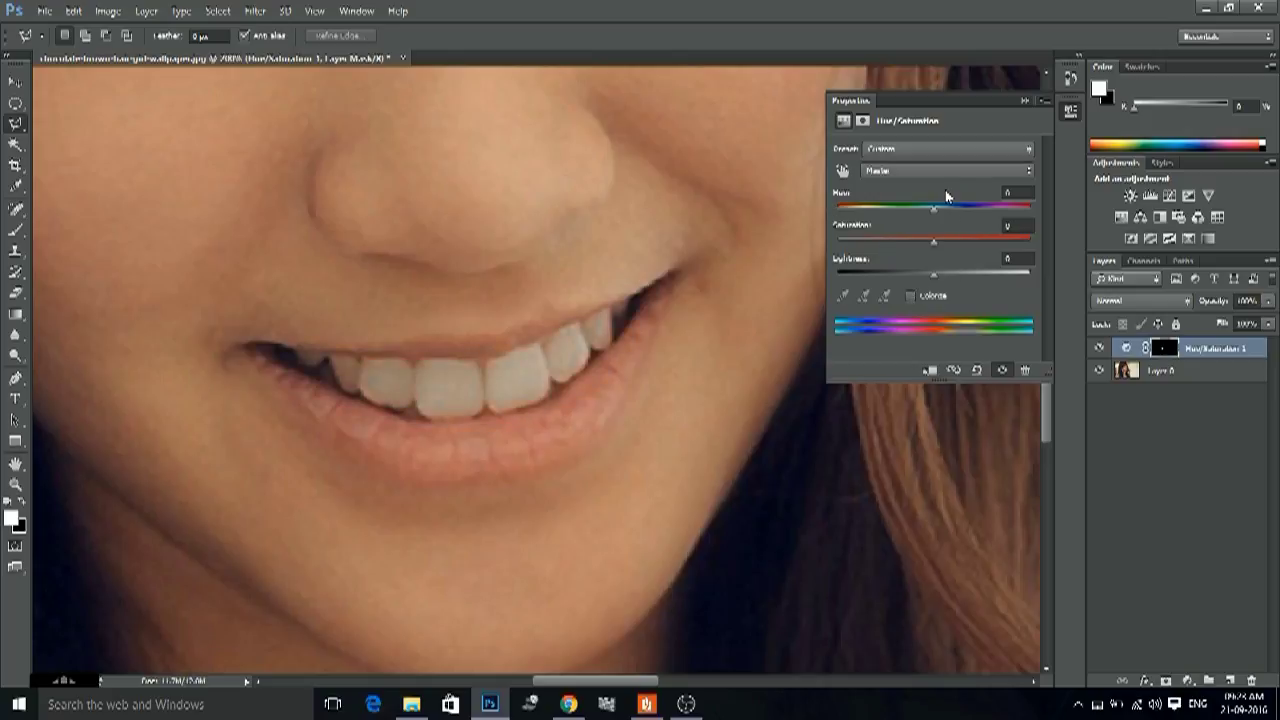
pyautogui.click(894, 171)
pyautogui.click(900, 209)
pyautogui.write('-100')
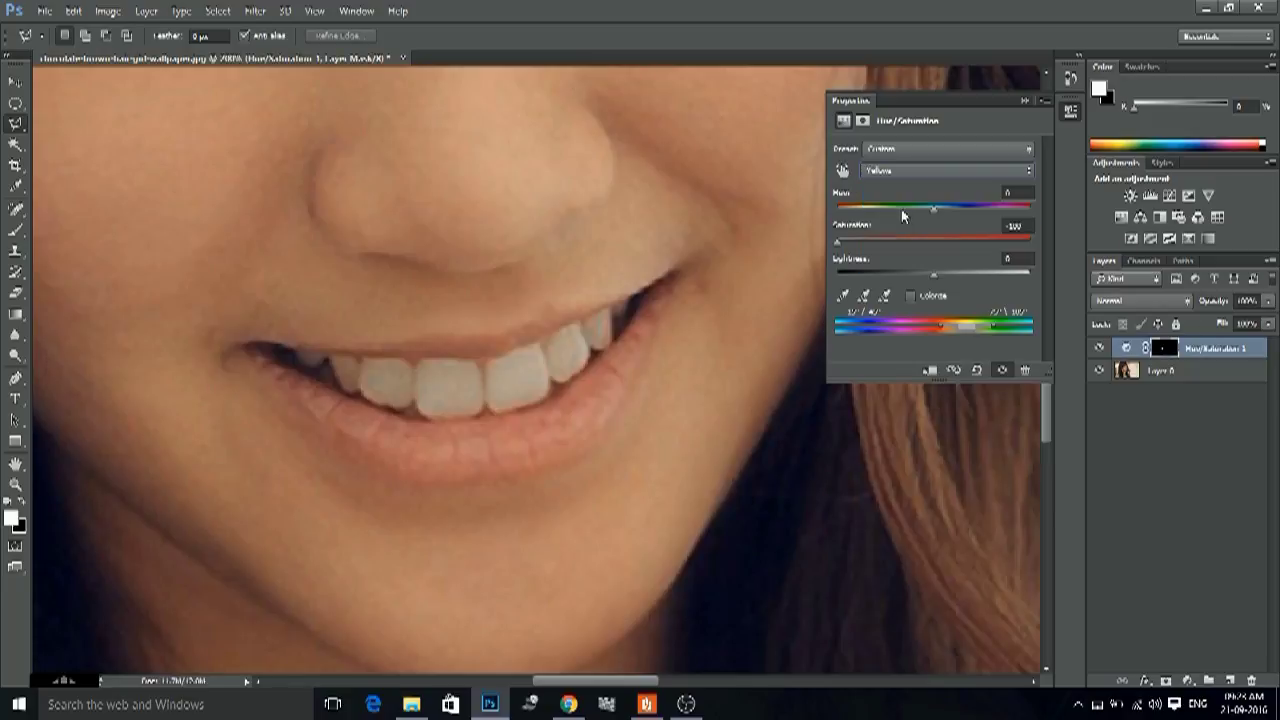
pyautogui.click(910, 170)
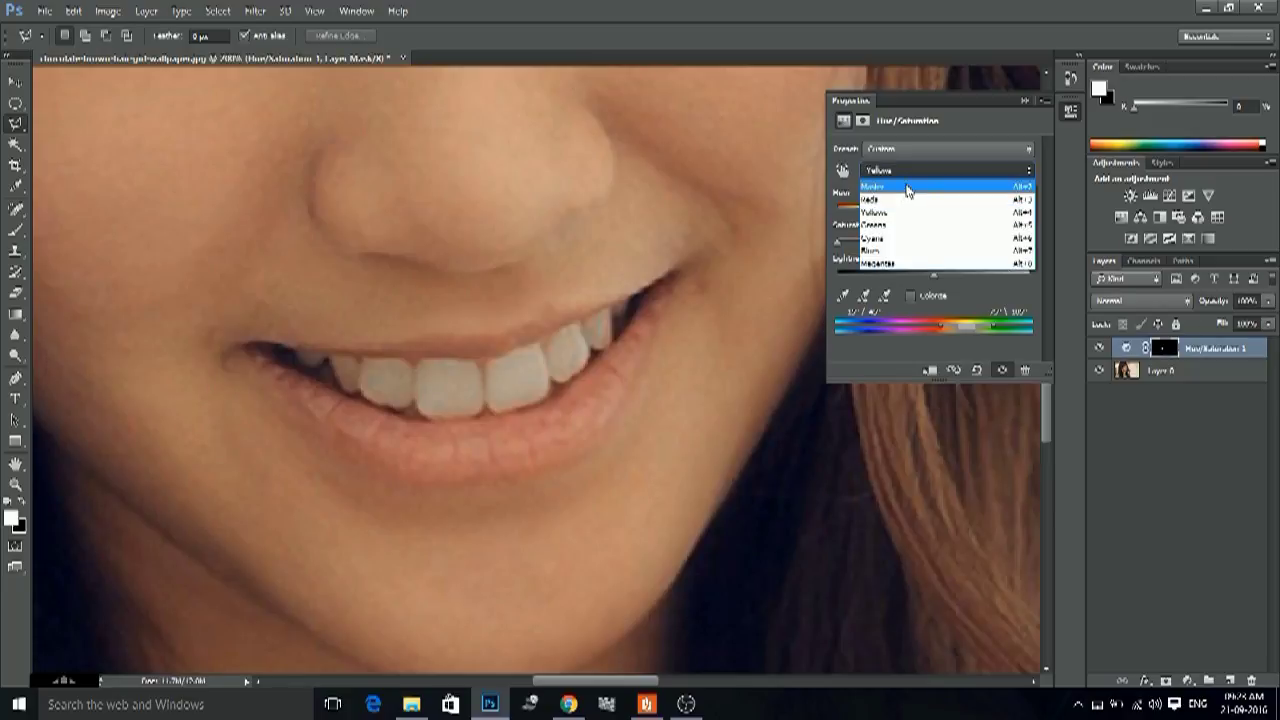
pyautogui.click(940, 181)
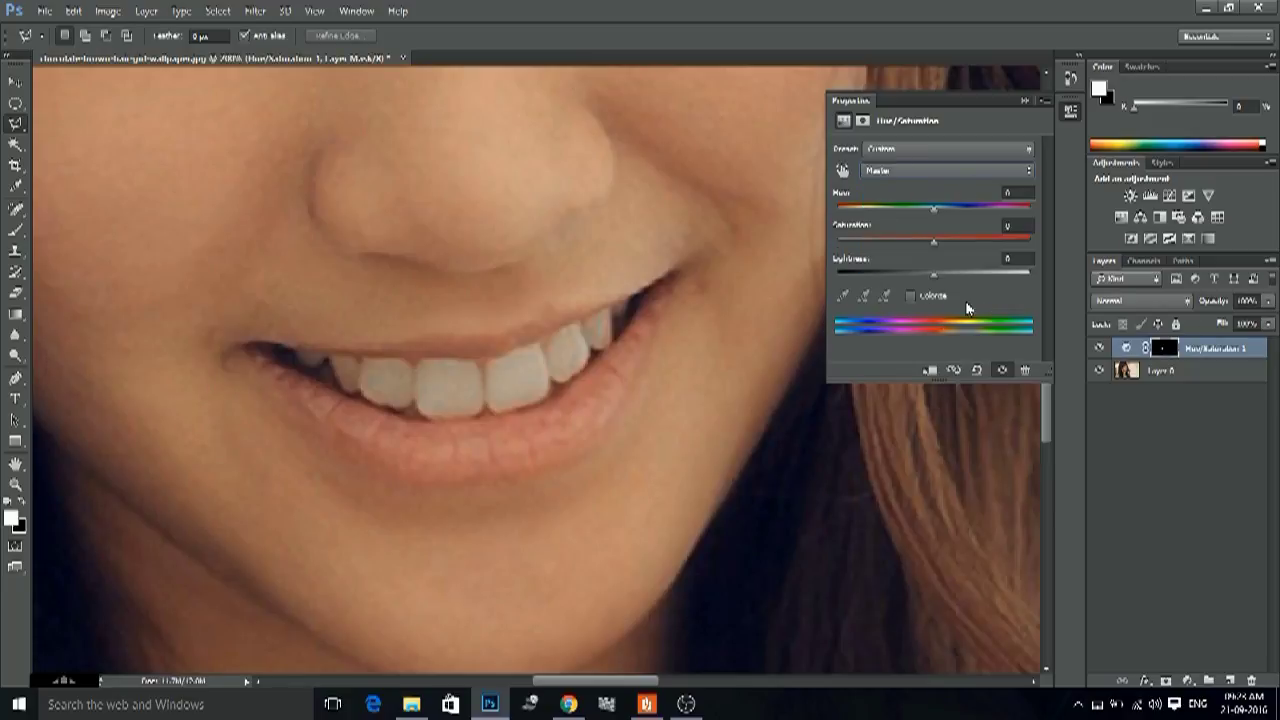
# Raise Master Lightness to +25 with Colorize left off, and close the Properties panel
pyautogui.click(907, 293)
pyautogui.moveTo(933, 280); pyautogui.dragTo(937, 282)
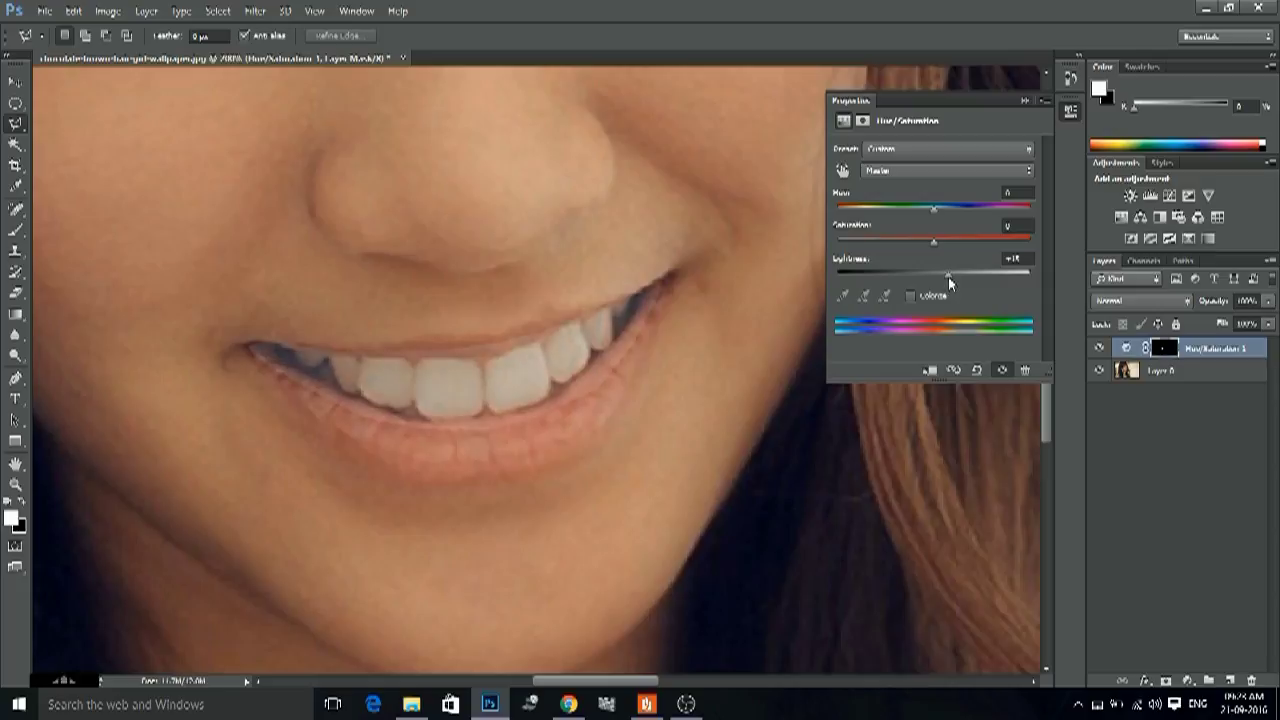
pyautogui.moveTo(951, 279); pyautogui.dragTo(954, 280)
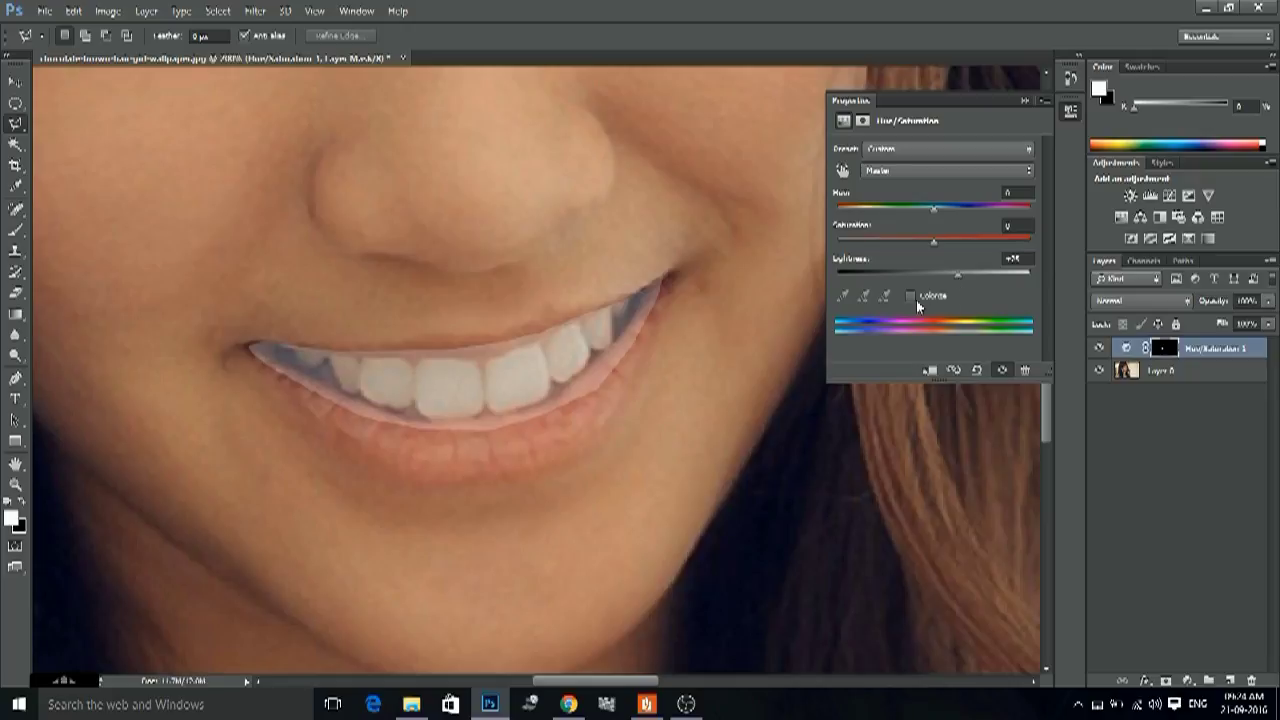
pyautogui.click(910, 296)
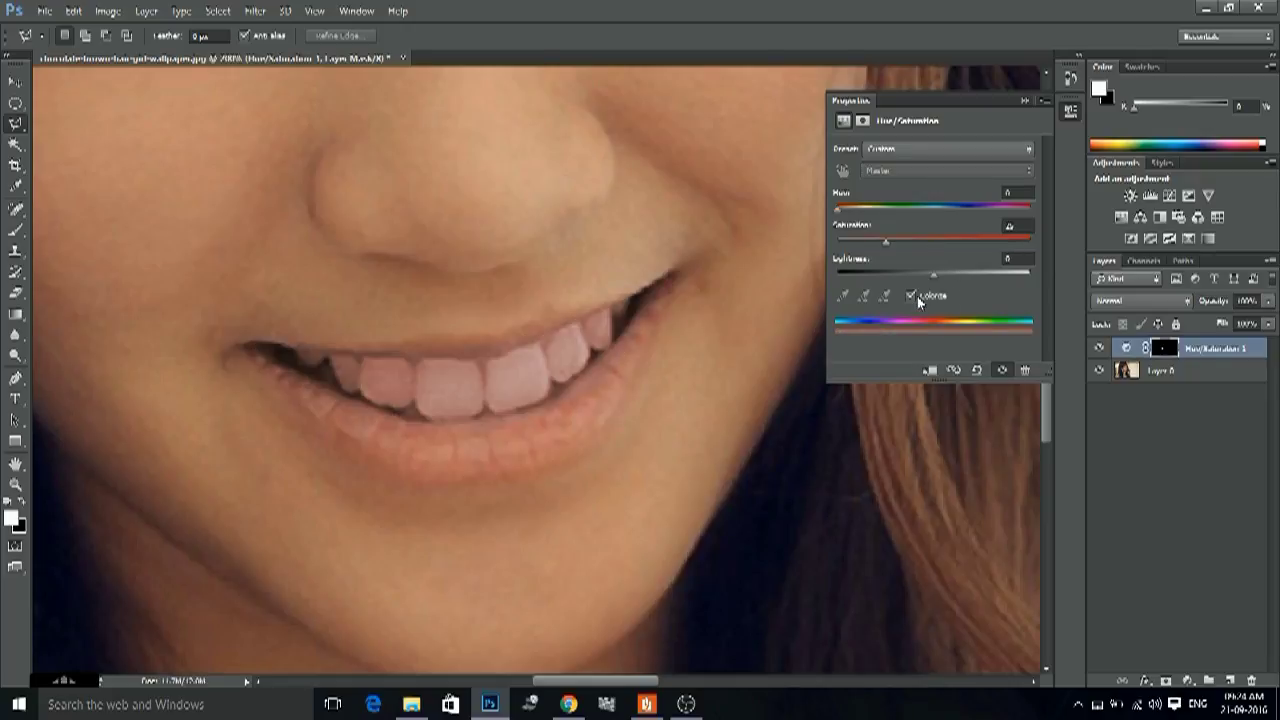
pyautogui.click(917, 296)
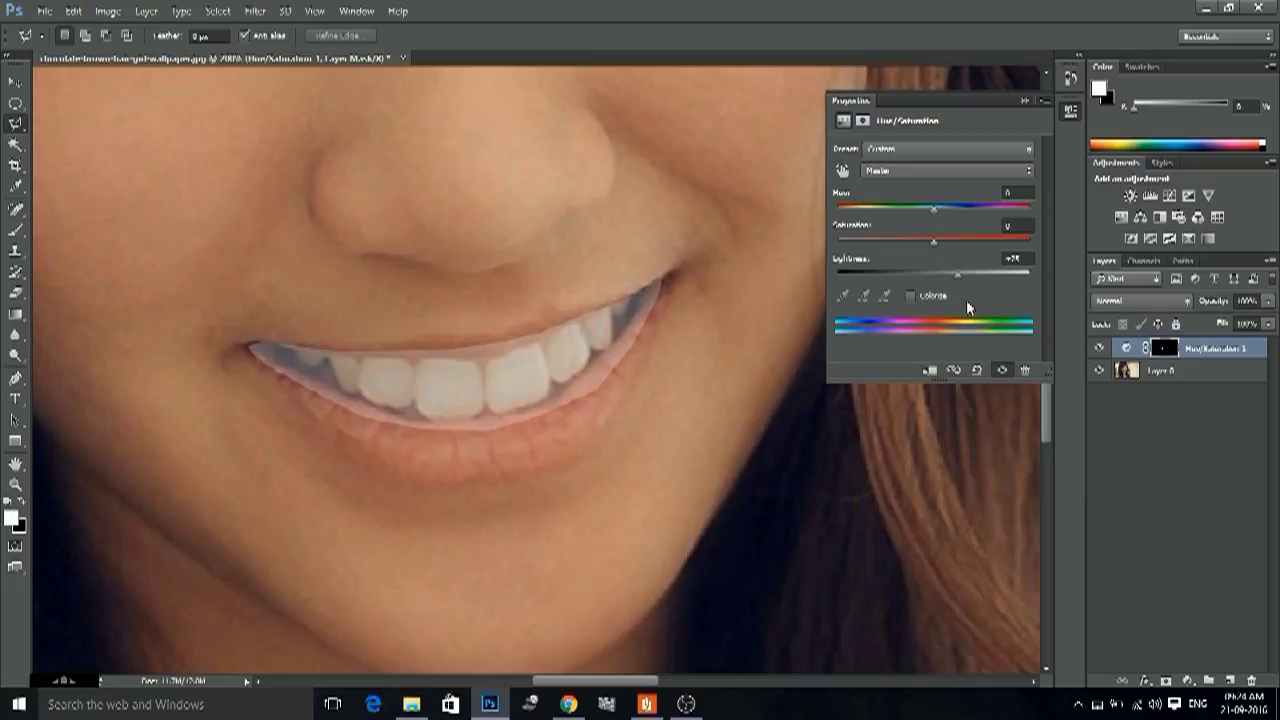
pyautogui.click(1025, 101)
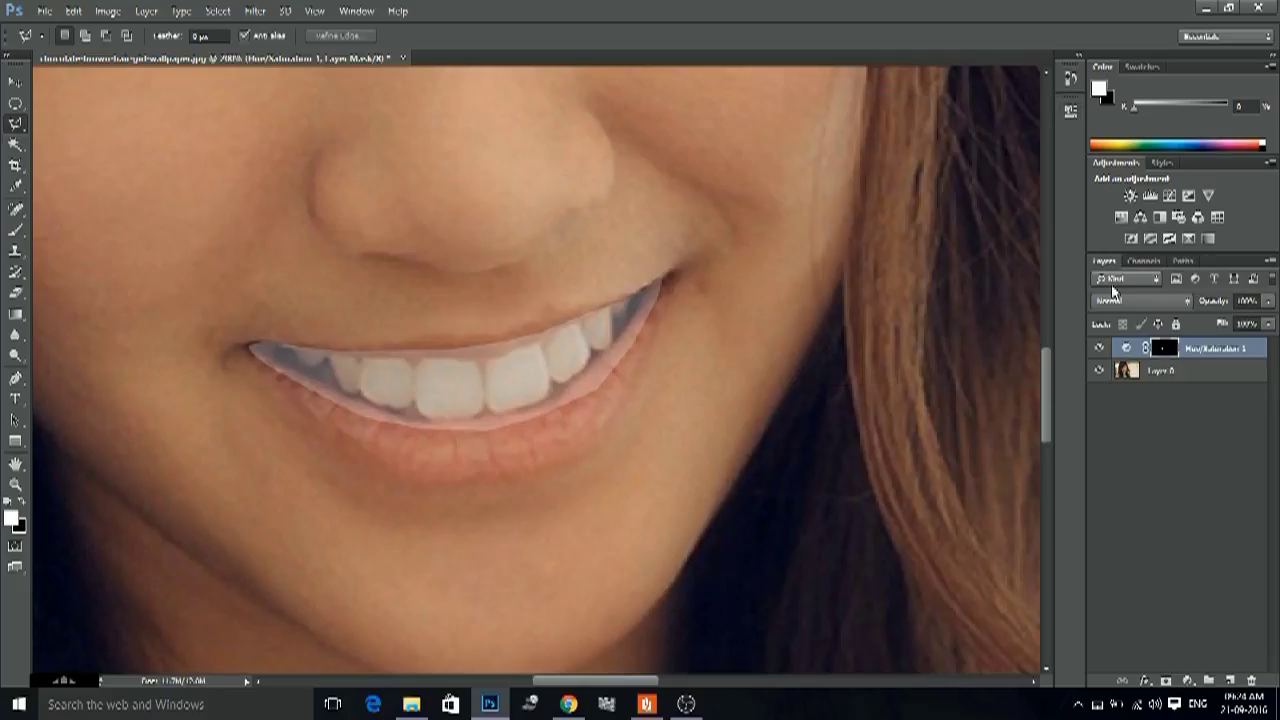
# Fill the Hue/Saturation layer mask with Black at Normal mode and 100% opacity
pyautogui.click(75, 11)
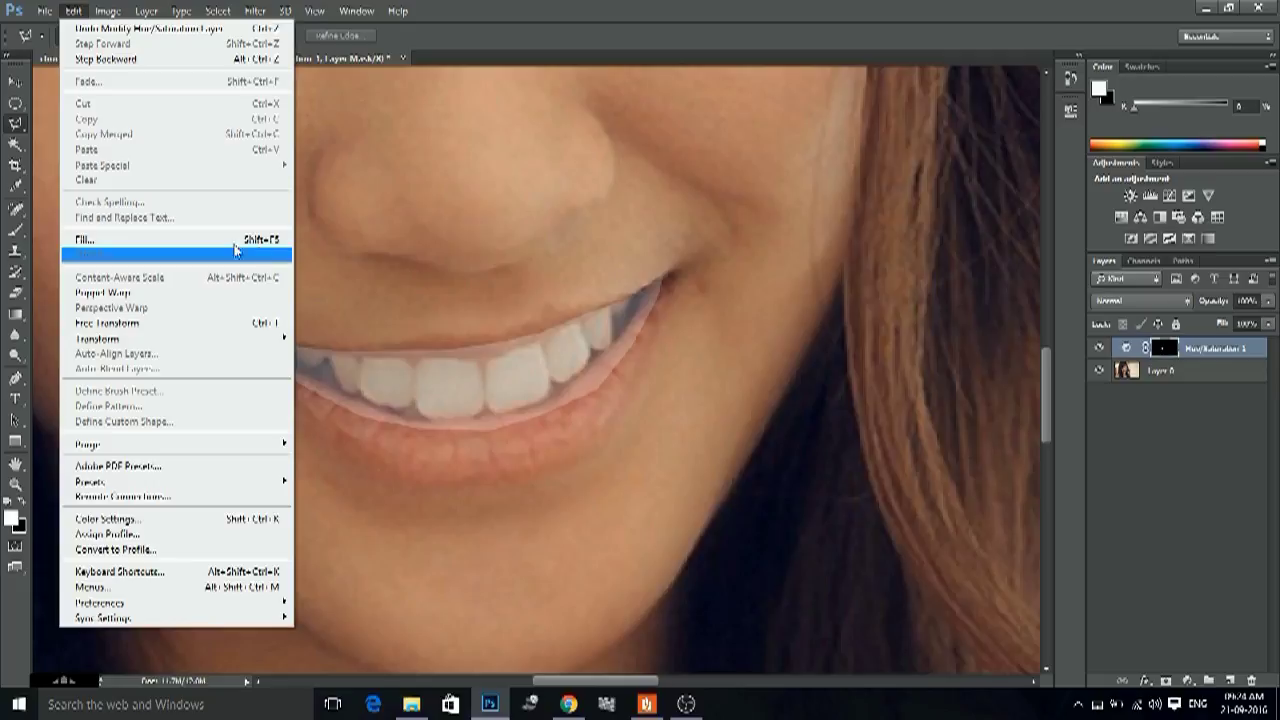
pyautogui.click(133, 242)
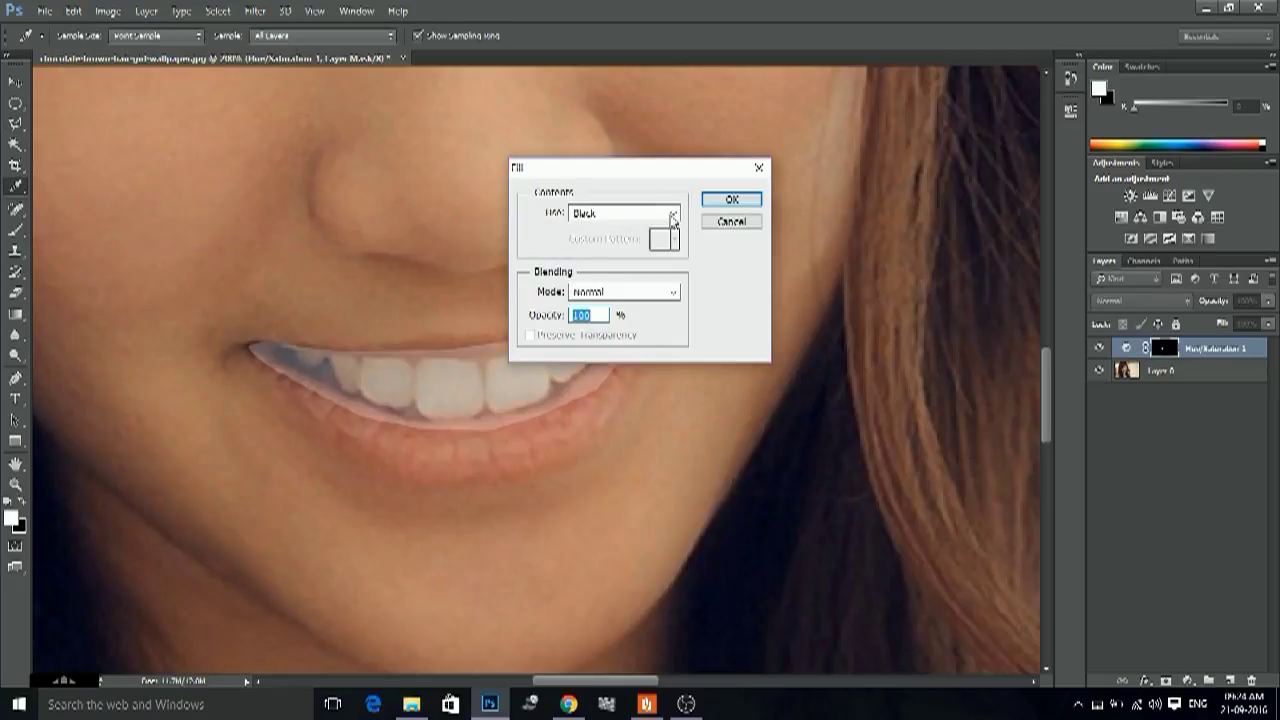
pyautogui.click(674, 213)
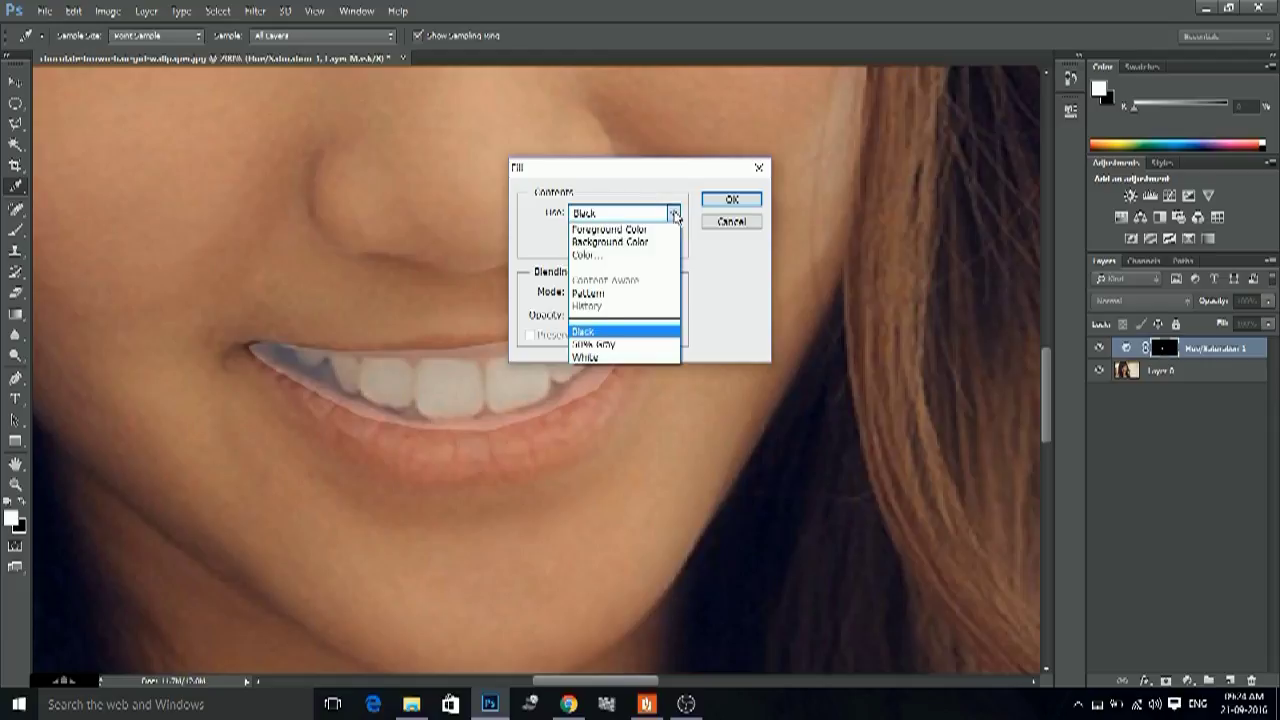
pyautogui.click(596, 337)
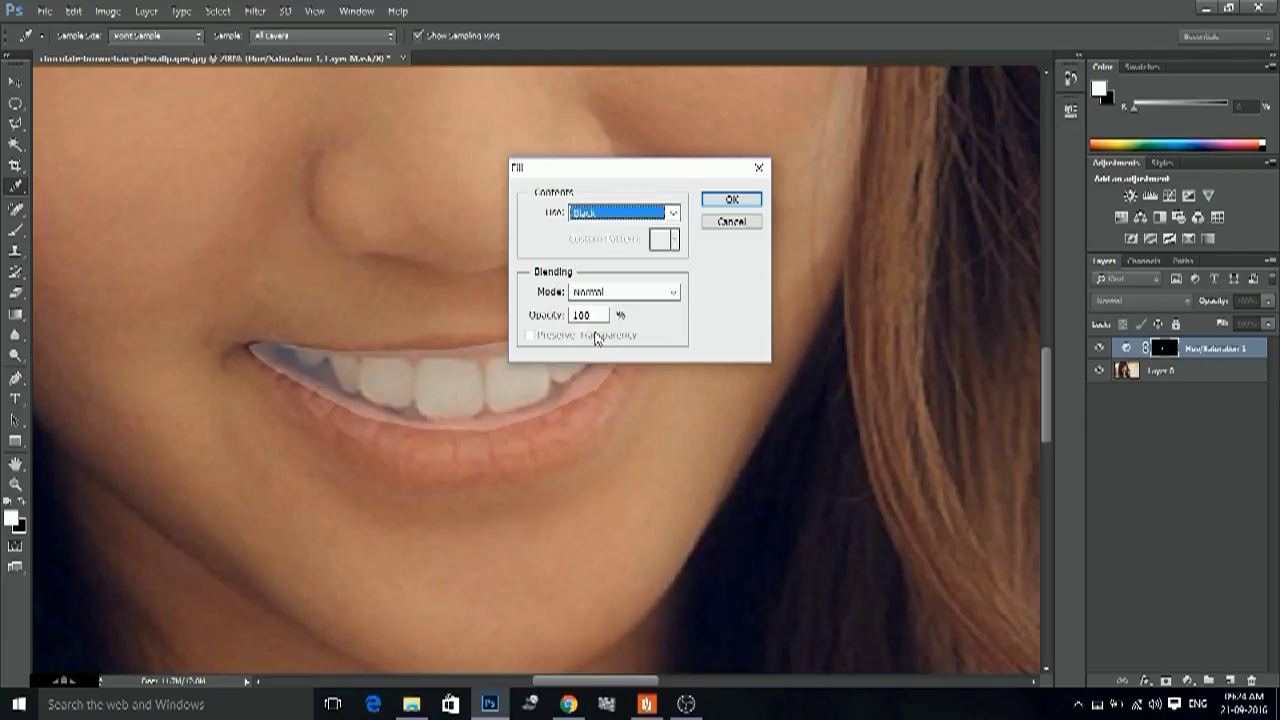
pyautogui.click(731, 201)
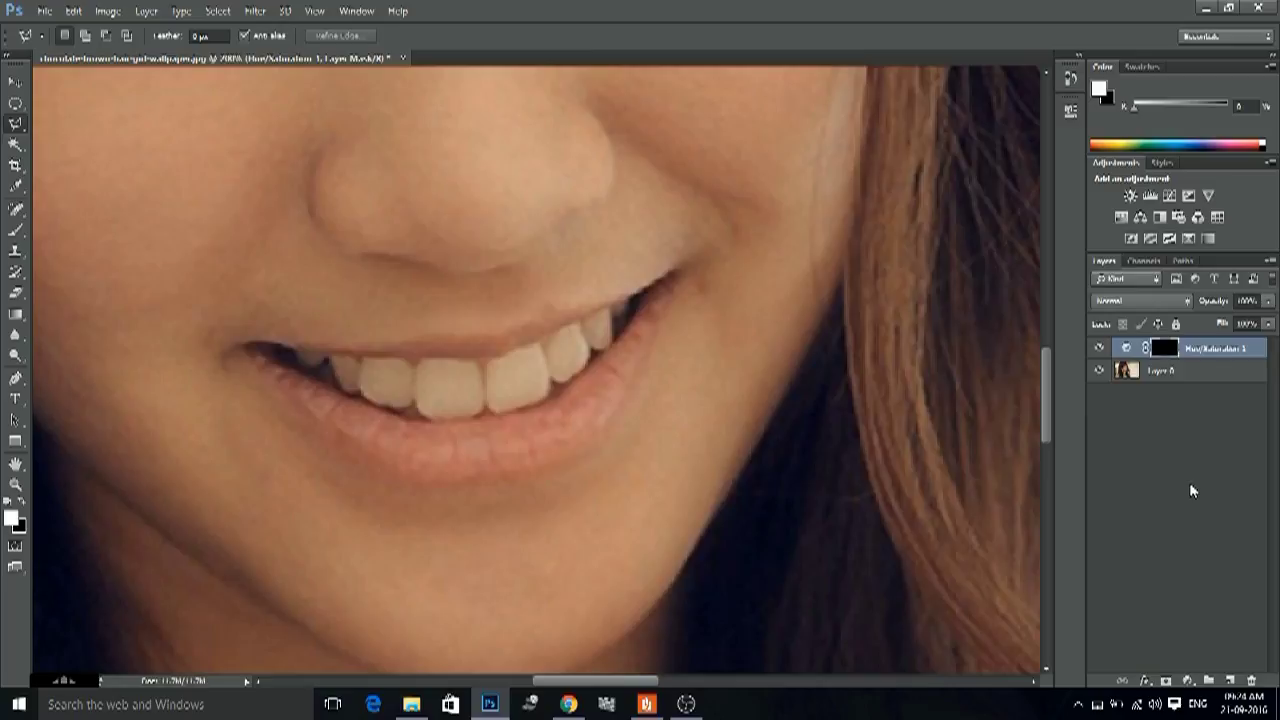
# Select the standard Brush tool at 52% opacity with Normal blend mode
pyautogui.click(21, 236)
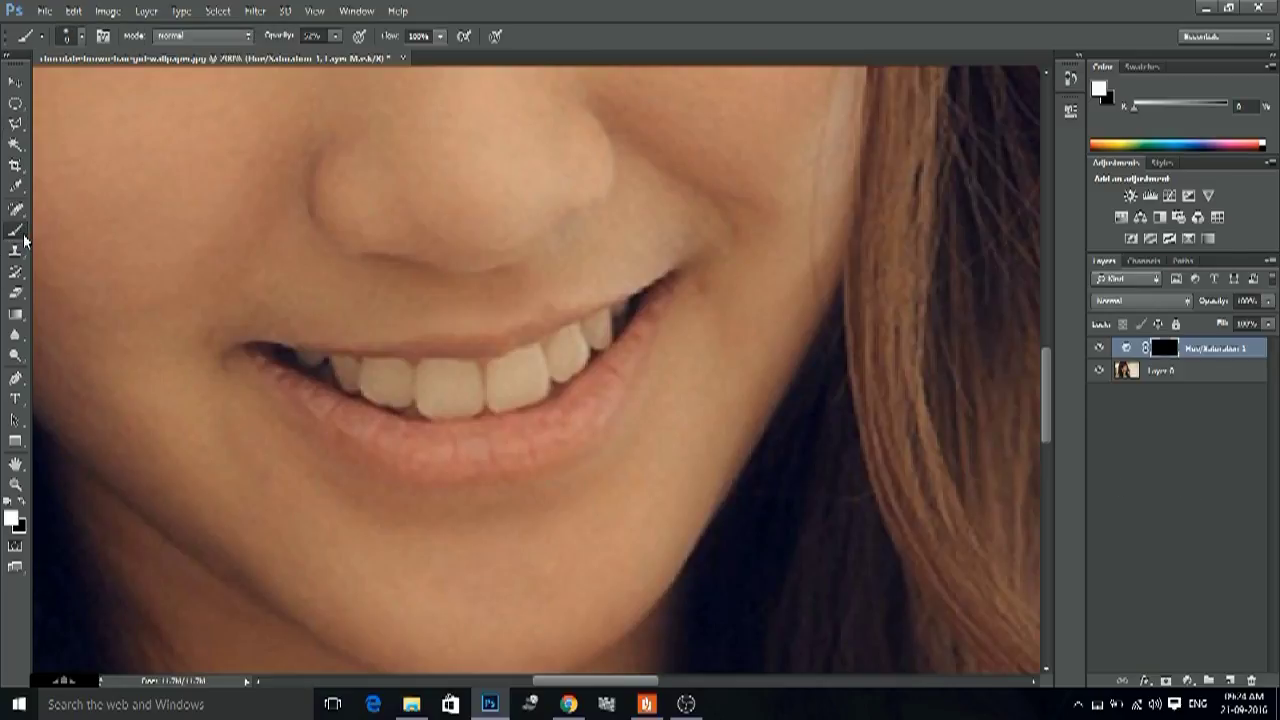
pyautogui.rightClick(23, 237)
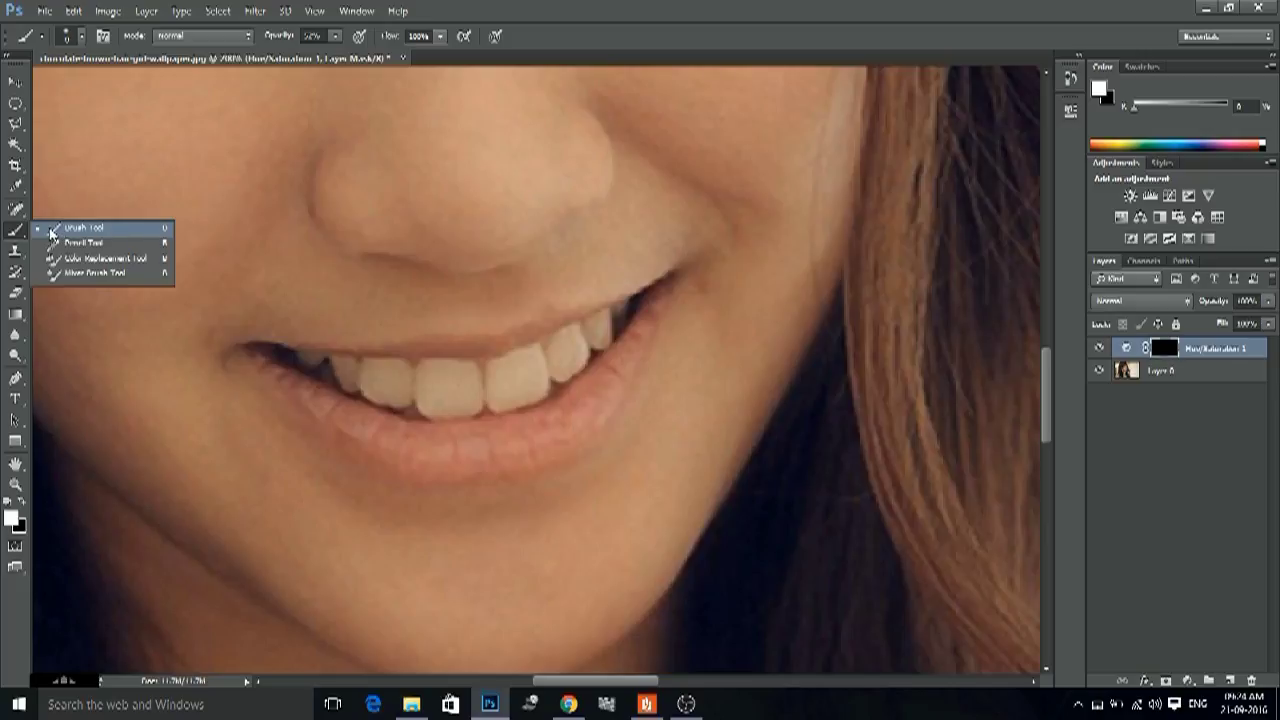
pyautogui.click(85, 227)
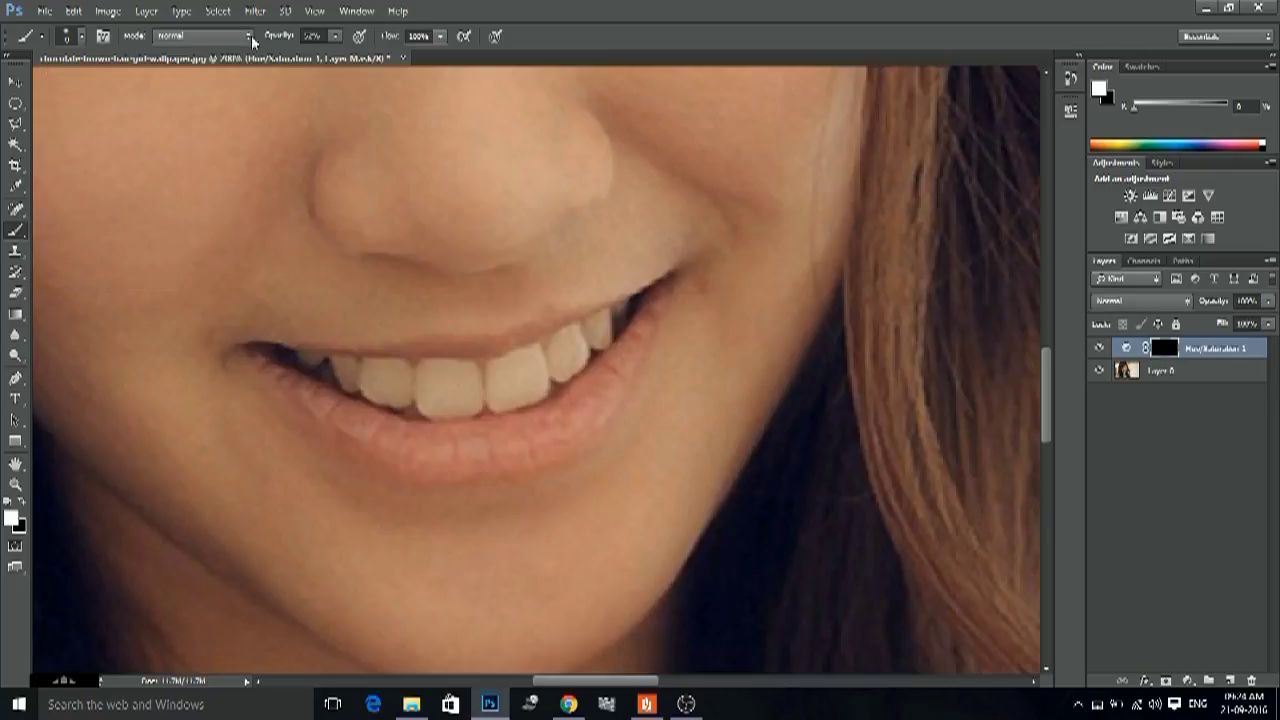
pyautogui.click(310, 36)
pyautogui.press('Return')
pyautogui.click(241, 39)
pyautogui.click(178, 50)
# Set the adjustment layer to 75% opacity, target its mask, and make white the foreground colour
pyautogui.click(1220, 304)
pyautogui.click(1125, 349)
pyautogui.click(1163, 348)
pyautogui.click(20, 503)
pyautogui.click(20, 503)
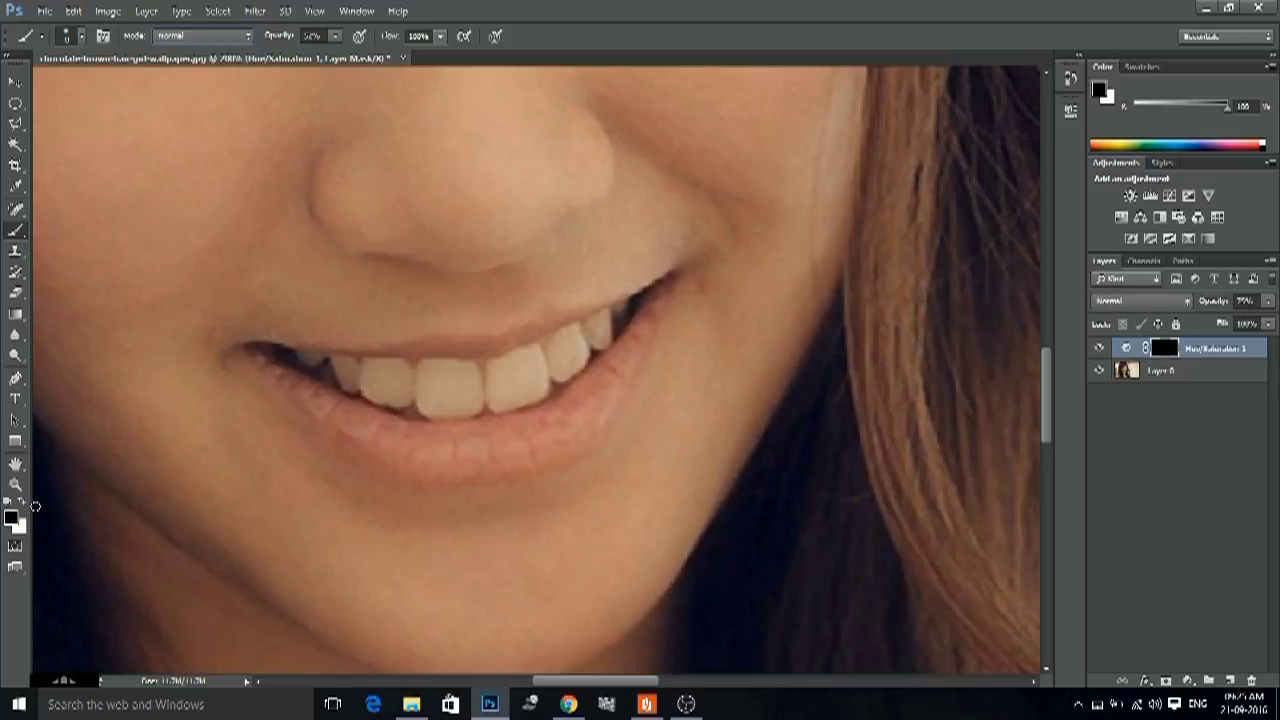
pyautogui.click(20, 503)
pyautogui.press('v')
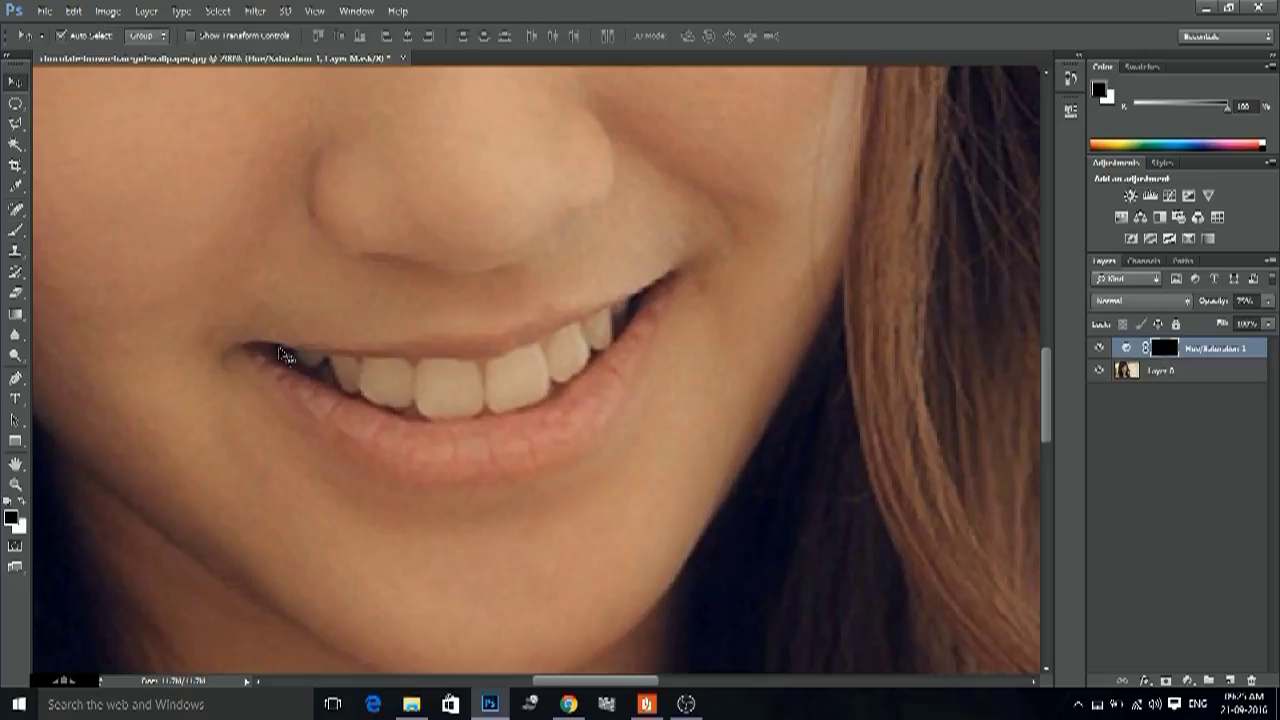
pyautogui.press('x')
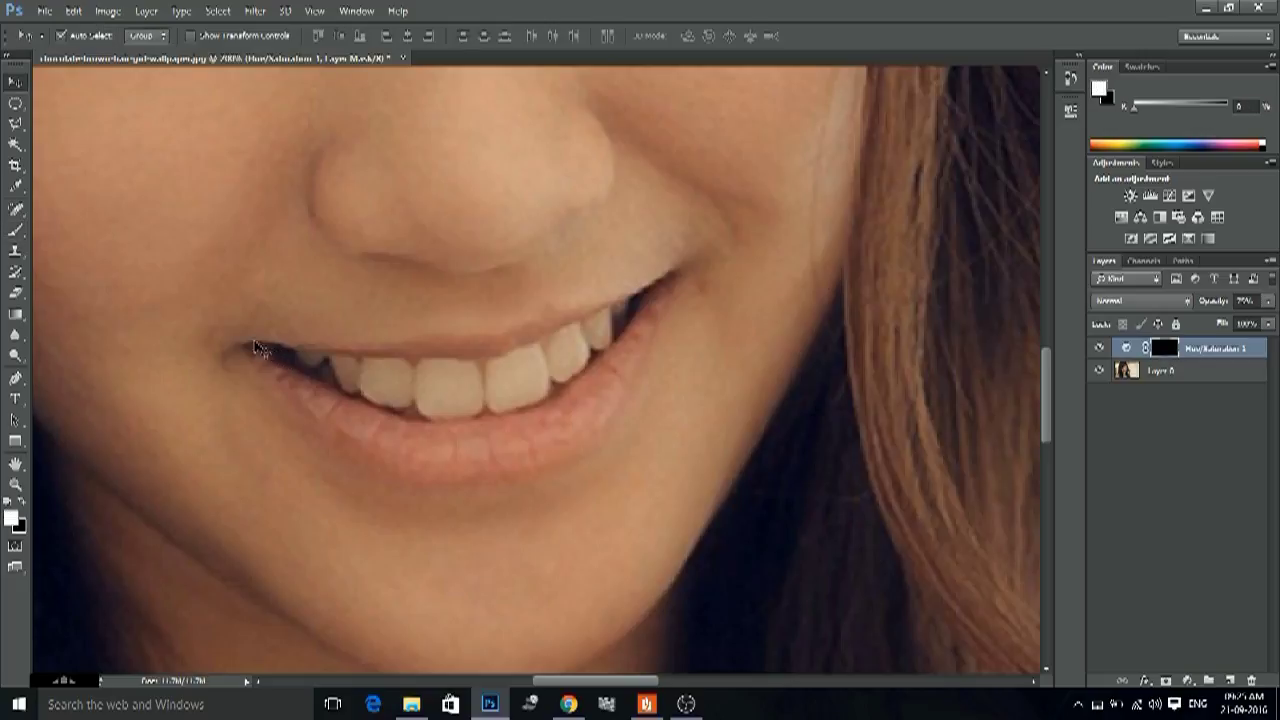
pyautogui.click(10, 234)
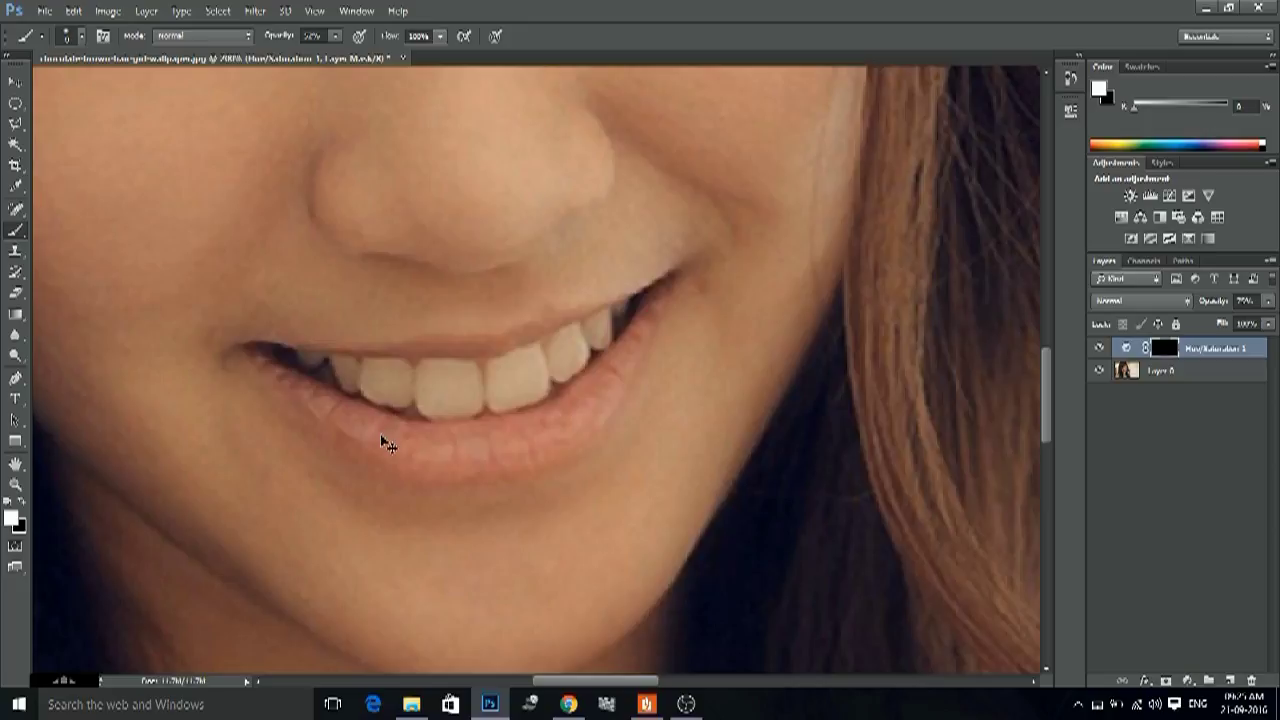
# Zoom in on the mouth, resize the brush, and paint white over the front teeth
pyautogui.scroll(2, 385, 440)
pyautogui.scroll(2, 380, 432)
pyautogui.moveTo(329, 466)
pyautogui.mouseDown()
pyautogui.moveTo(297, 463)
pyautogui.moveTo(409, 449)
pyautogui.mouseUp()
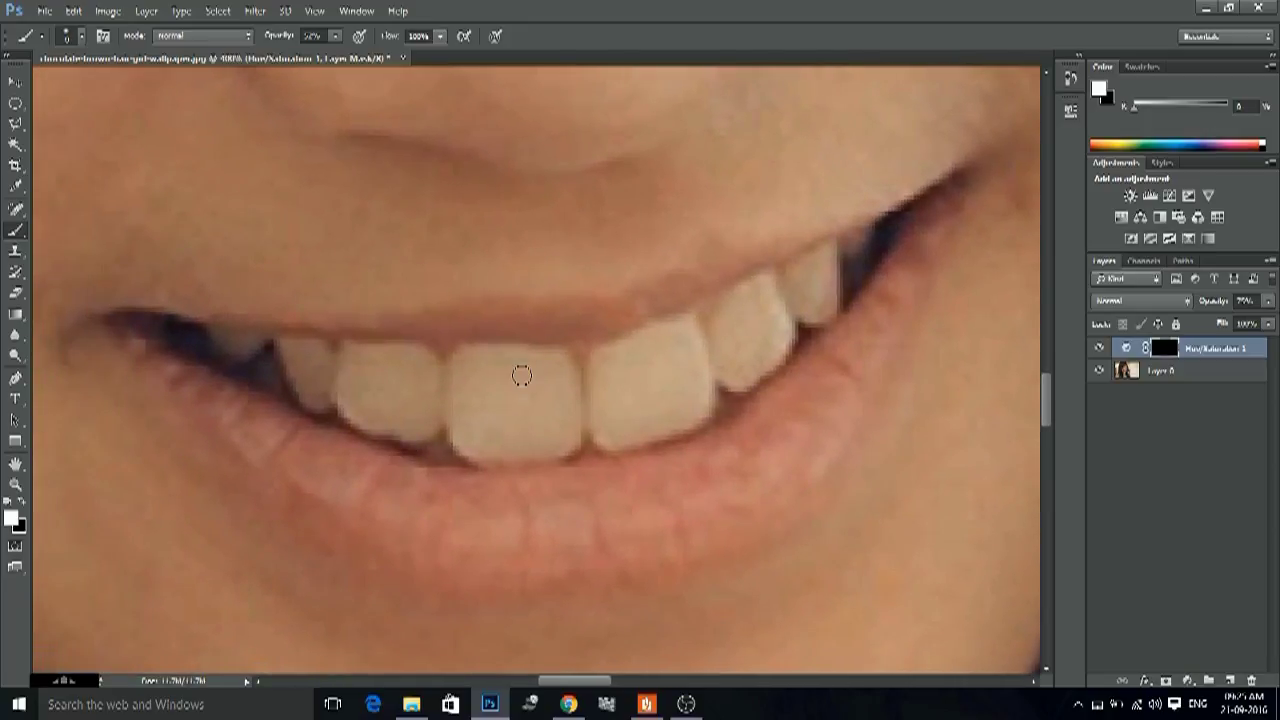
pyautogui.press(']')
pyautogui.press(']')
pyautogui.press('[')
pyautogui.moveTo(493, 366)
pyautogui.mouseDown()
pyautogui.moveTo(551, 366)
pyautogui.moveTo(557, 431)
pyautogui.moveTo(543, 392)
pyautogui.moveTo(537, 431)
pyautogui.moveTo(471, 431)
pyautogui.moveTo(462, 378)
pyautogui.moveTo(483, 417)
pyautogui.moveTo(469, 388)
pyautogui.moveTo(477, 366)
pyautogui.moveTo(466, 363)
pyautogui.moveTo(463, 413)
pyautogui.moveTo(460, 363)
pyautogui.moveTo(471, 437)
pyautogui.moveTo(554, 446)
pyautogui.moveTo(560, 380)
pyautogui.moveTo(517, 389)
pyautogui.moveTo(509, 371)
pyautogui.moveTo(597, 381)
pyautogui.moveTo(594, 366)
pyautogui.moveTo(603, 431)
pyautogui.moveTo(633, 436)
pyautogui.moveTo(620, 437)
pyautogui.moveTo(603, 374)
pyautogui.moveTo(623, 349)
pyautogui.moveTo(683, 323)
pyautogui.moveTo(697, 400)
pyautogui.moveTo(648, 425)
pyautogui.moveTo(686, 363)
pyautogui.moveTo(626, 414)
pyautogui.moveTo(626, 363)
pyautogui.moveTo(606, 429)
pyautogui.moveTo(660, 426)
pyautogui.moveTo(681, 343)
pyautogui.moveTo(729, 314)
pyautogui.moveTo(720, 346)
pyautogui.moveTo(737, 371)
pyautogui.moveTo(726, 374)
pyautogui.moveTo(729, 363)
pyautogui.moveTo(763, 367)
pyautogui.moveTo(780, 334)
pyautogui.moveTo(760, 286)
pyautogui.moveTo(724, 326)
pyautogui.moveTo(728, 358)
pyautogui.moveTo(753, 363)
pyautogui.moveTo(771, 343)
pyautogui.moveTo(749, 306)
pyautogui.moveTo(723, 366)
pyautogui.moveTo(736, 376)
pyautogui.moveTo(771, 320)
pyautogui.moveTo(754, 294)
pyautogui.moveTo(731, 366)
pyautogui.moveTo(790, 282)
pyautogui.moveTo(830, 259)
pyautogui.moveTo(826, 297)
pyautogui.moveTo(805, 308)
pyautogui.moveTo(823, 306)
pyautogui.moveTo(817, 260)
pyautogui.moveTo(803, 280)
pyautogui.moveTo(821, 312)
pyautogui.moveTo(828, 258)
pyautogui.moveTo(825, 312)
pyautogui.moveTo(787, 270)
pyautogui.mouseUp()
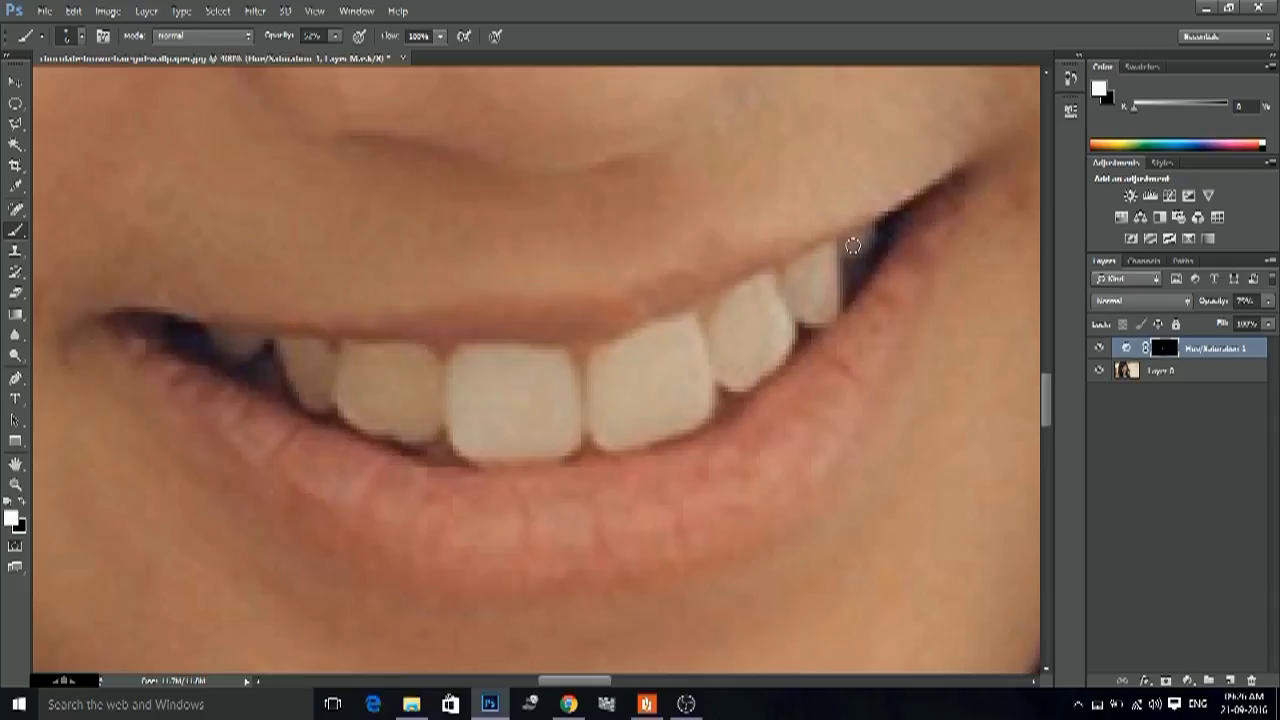
# Shrink the brush to about 24 px and paint white over the side teeth and left-corner tooth
pyautogui.press(']')
pyautogui.press(']')
pyautogui.press(']')
pyautogui.press(']')
pyautogui.press(']')
pyautogui.press(']')
pyautogui.press('[')
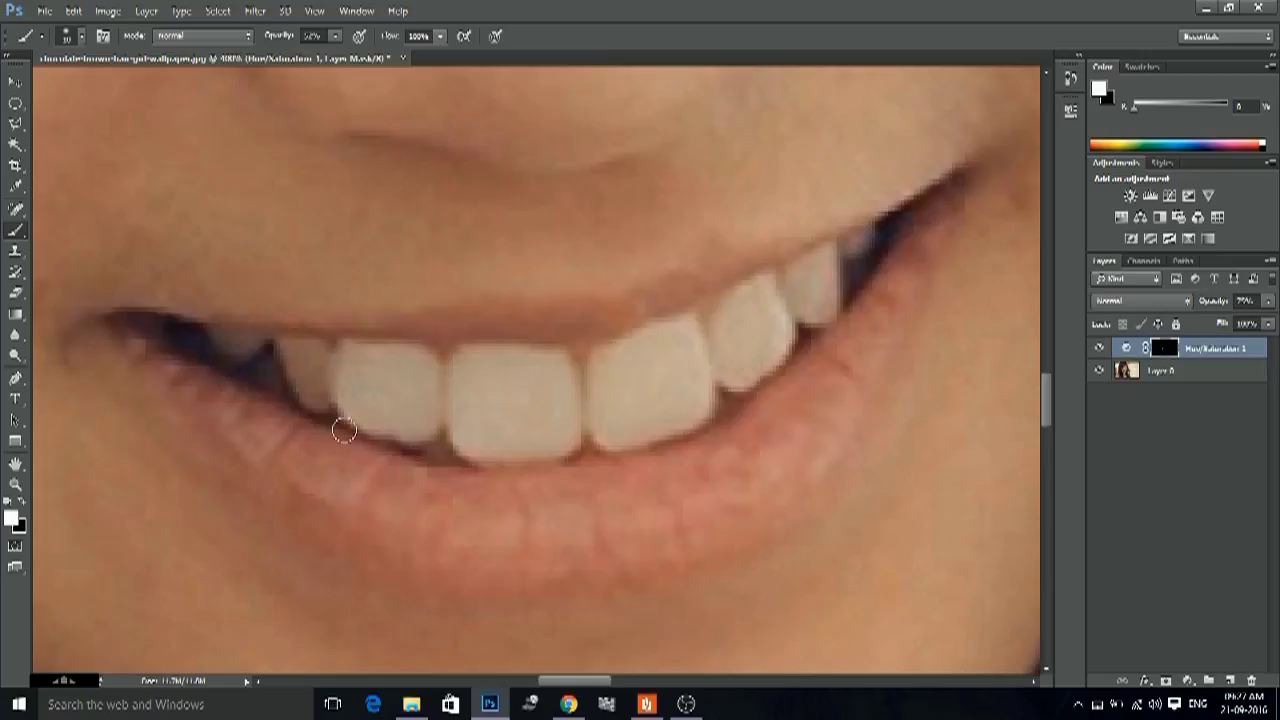
pyautogui.moveTo(281, 349); pyautogui.dragTo(317, 381)
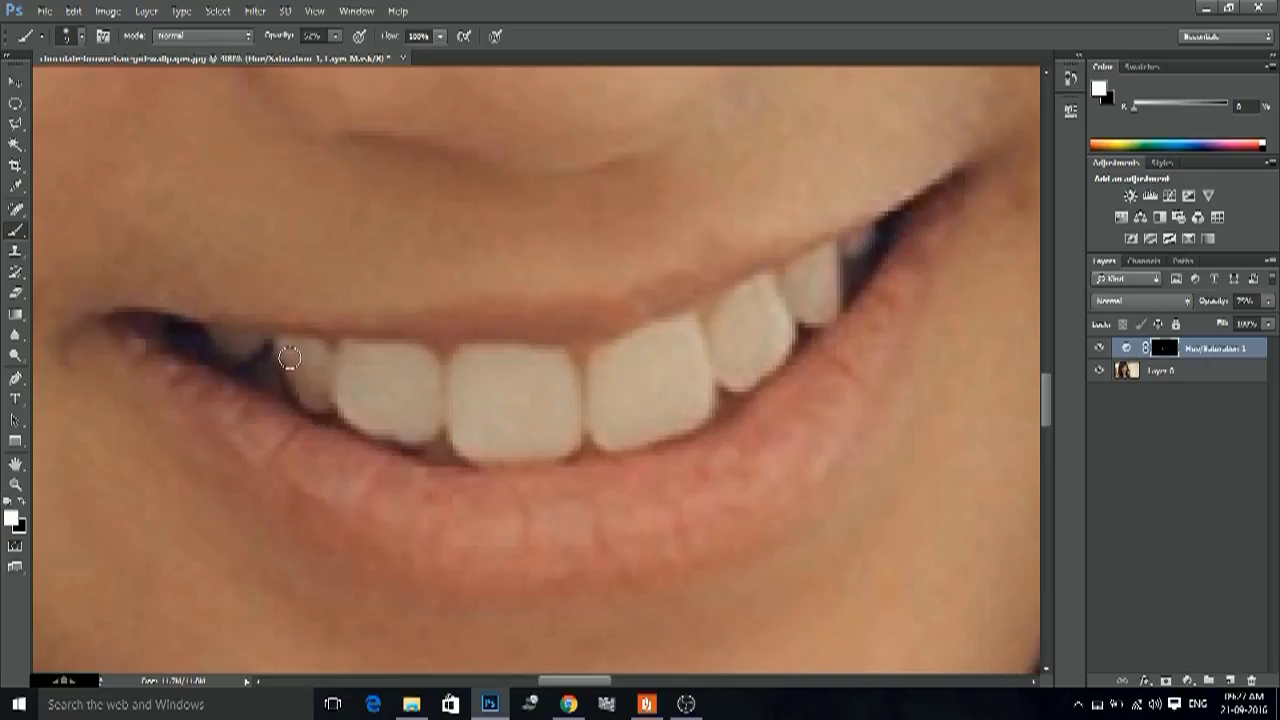
pyautogui.moveTo(297, 385)
pyautogui.mouseDown()
pyautogui.moveTo(286, 363)
pyautogui.moveTo(321, 412)
pyautogui.moveTo(320, 363)
pyautogui.moveTo(320, 394)
pyautogui.moveTo(300, 374)
pyautogui.moveTo(318, 360)
pyautogui.moveTo(319, 383)
pyautogui.mouseUp()
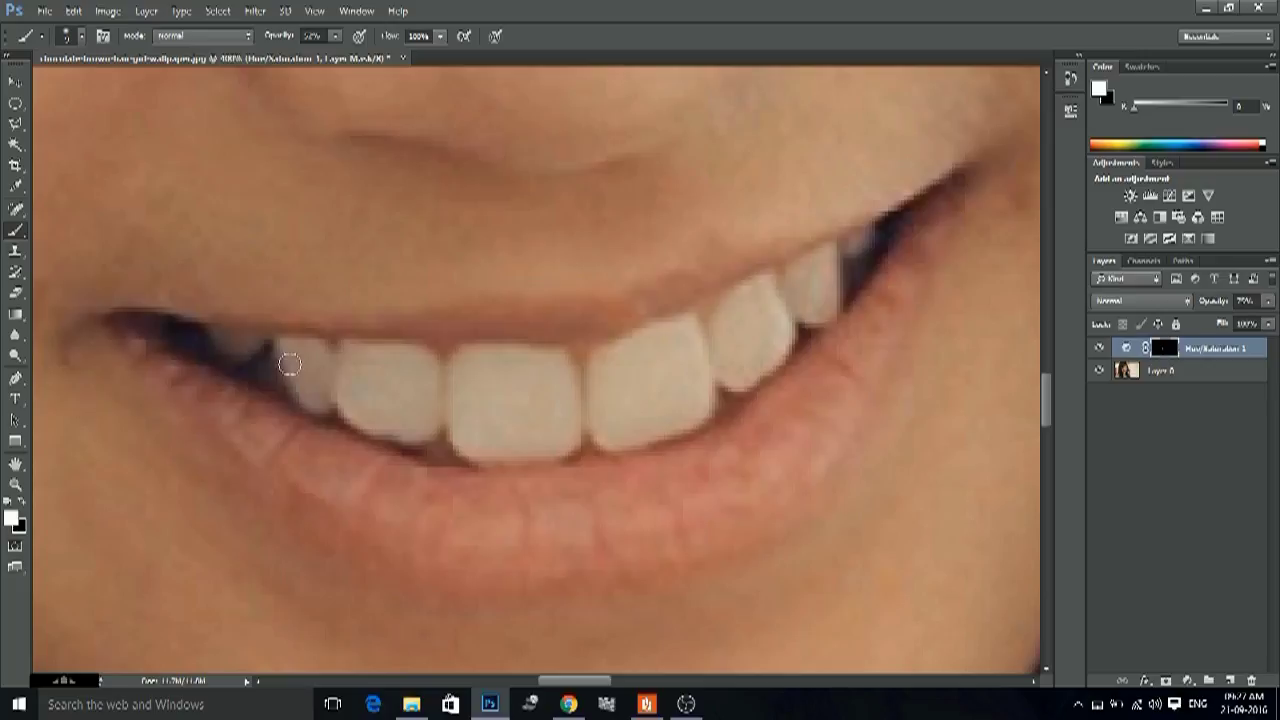
pyautogui.moveTo(308, 400)
pyautogui.mouseDown()
pyautogui.moveTo(323, 400)
pyautogui.moveTo(317, 358)
pyautogui.mouseUp()
pyautogui.moveTo(252, 347)
pyautogui.mouseDown()
pyautogui.moveTo(209, 337)
pyautogui.moveTo(235, 362)
pyautogui.mouseUp()
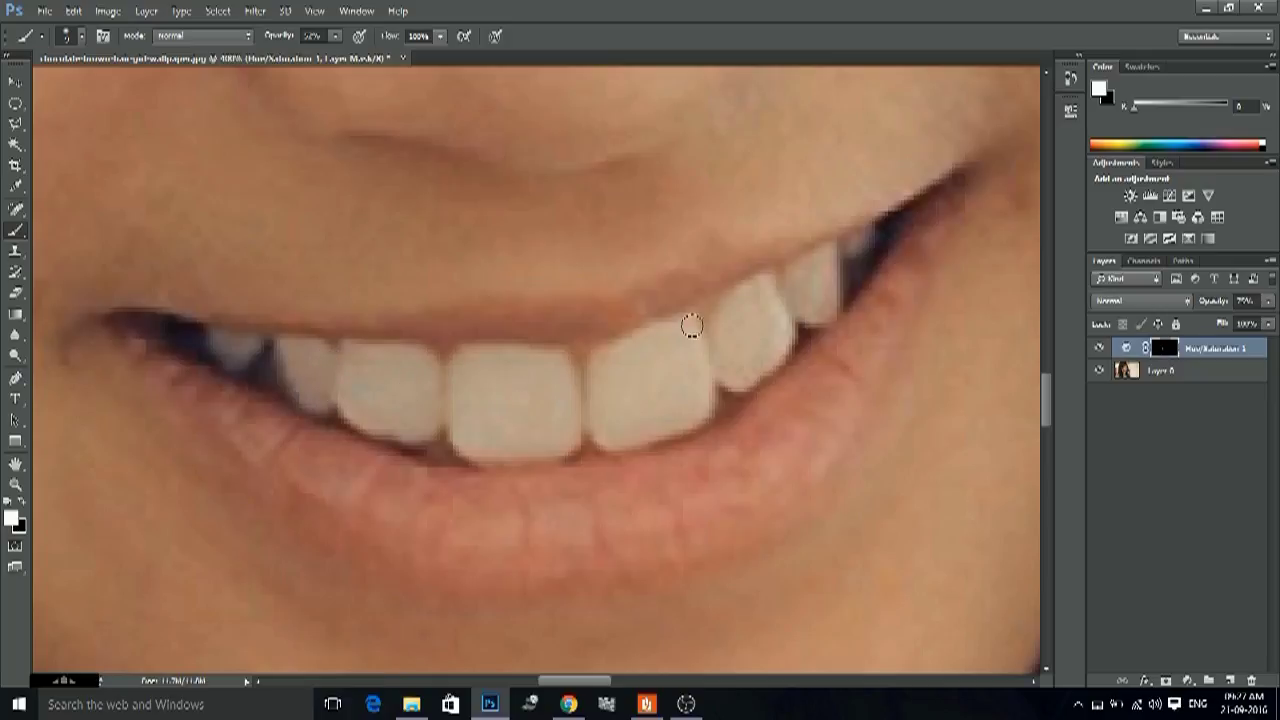
pyautogui.click(15, 81)
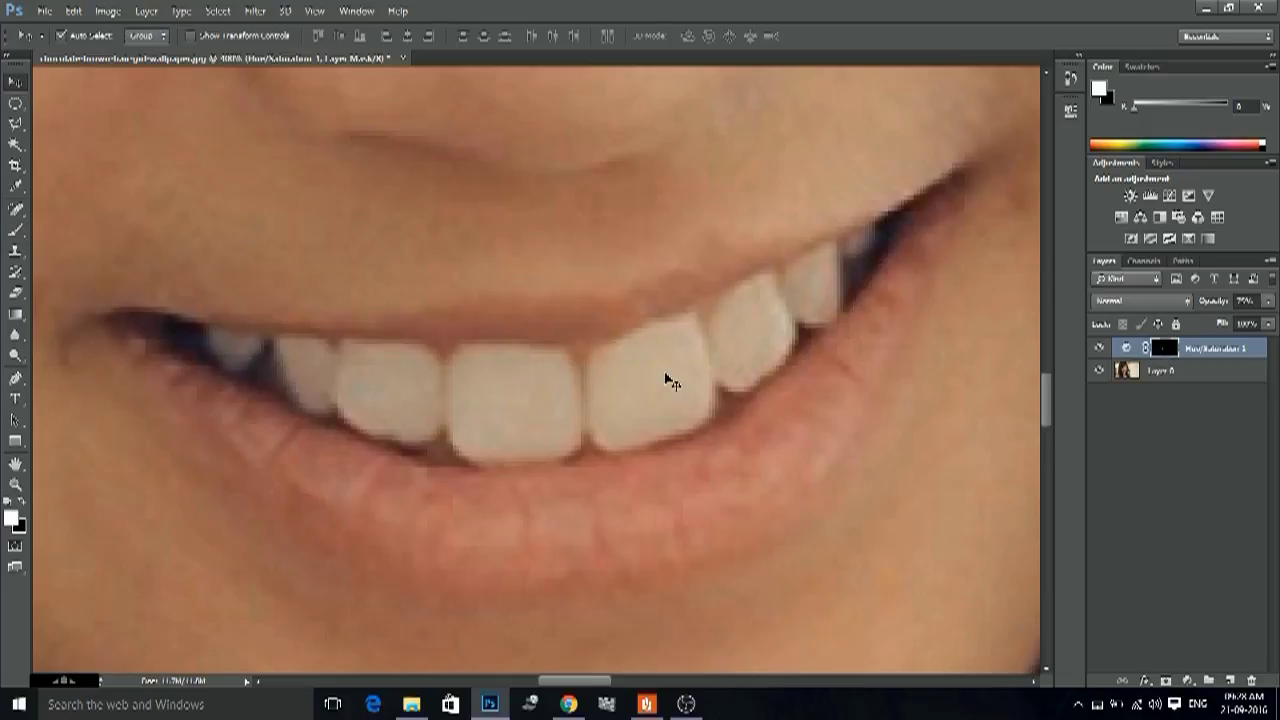
pyautogui.moveTo(1218, 307)
pyautogui.mouseDown()
pyautogui.moveTo(1273, 310)
pyautogui.moveTo(1188, 310)
pyautogui.moveTo(1243, 296)
pyautogui.moveTo(1265, 320)
pyautogui.moveTo(1215, 306)
pyautogui.mouseUp()
pyautogui.press('Return')
# Zoom out to the full portrait and toggle the Hue/Saturation layer to compare before and after
pyautogui.hotkey('ctrl', '-')
pyautogui.hotkey('ctrl', '-')
pyautogui.hotkey('ctrl', '-')
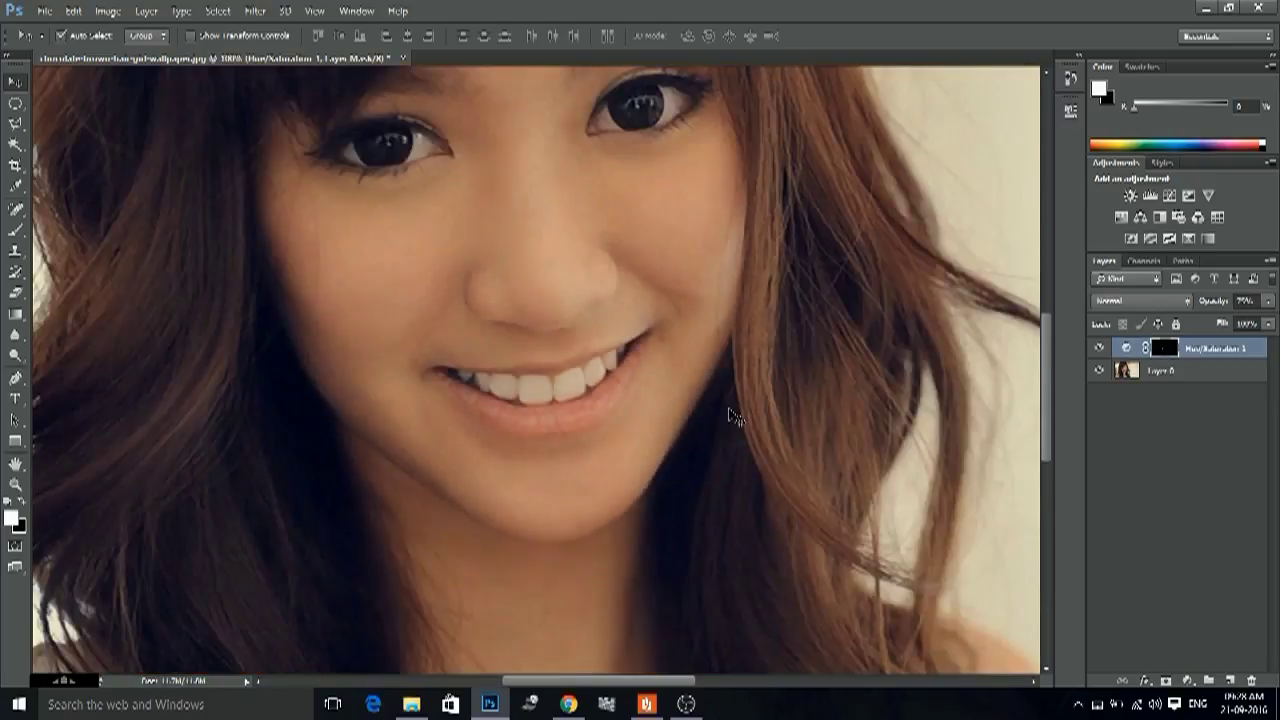
pyautogui.hotkey('ctrl', '-')
pyautogui.hotkey('ctrl', '-')
pyautogui.hotkey('ctrl', '-')
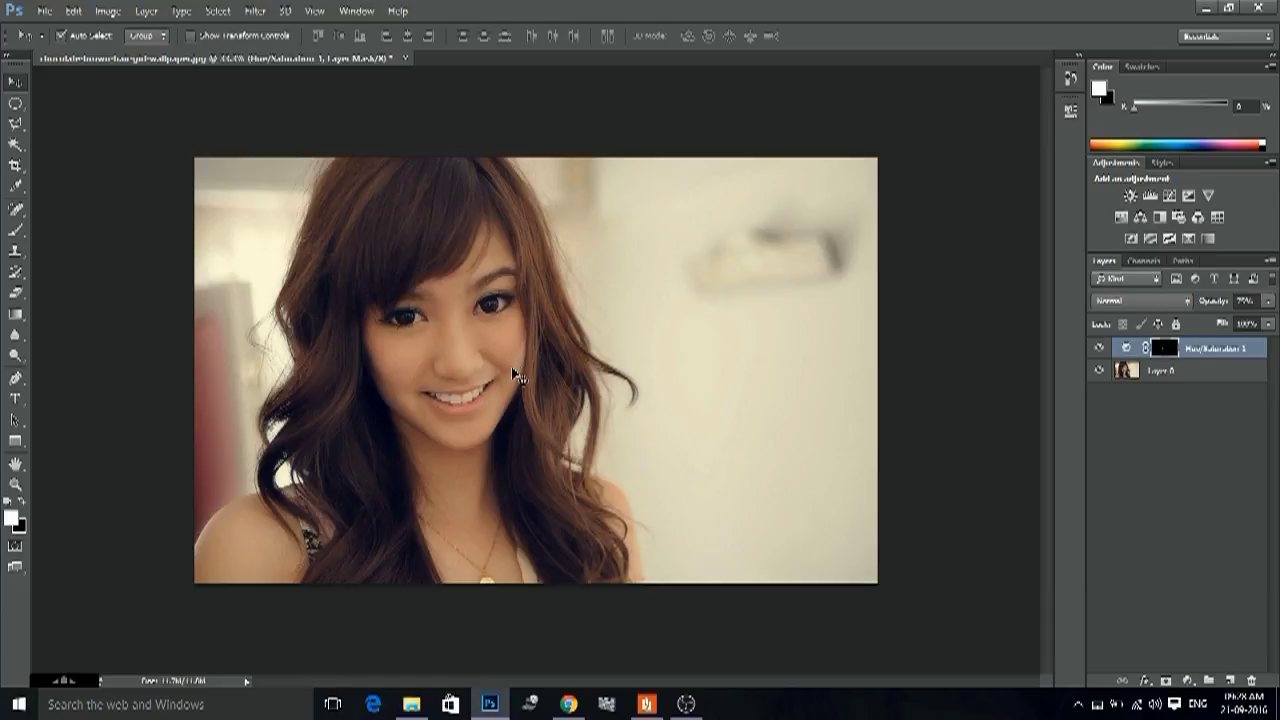
pyautogui.click(1100, 349)
pyautogui.click(1100, 349)
pyautogui.click(1100, 349)
pyautogui.click(1100, 349)
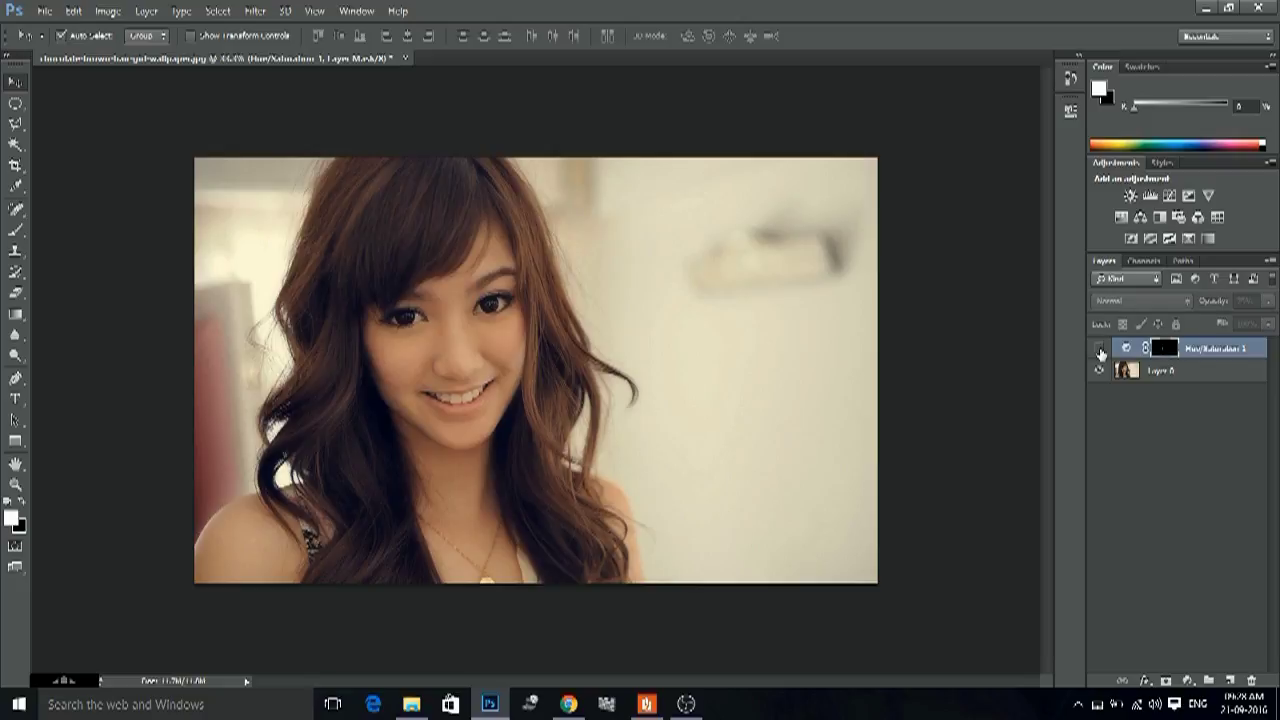